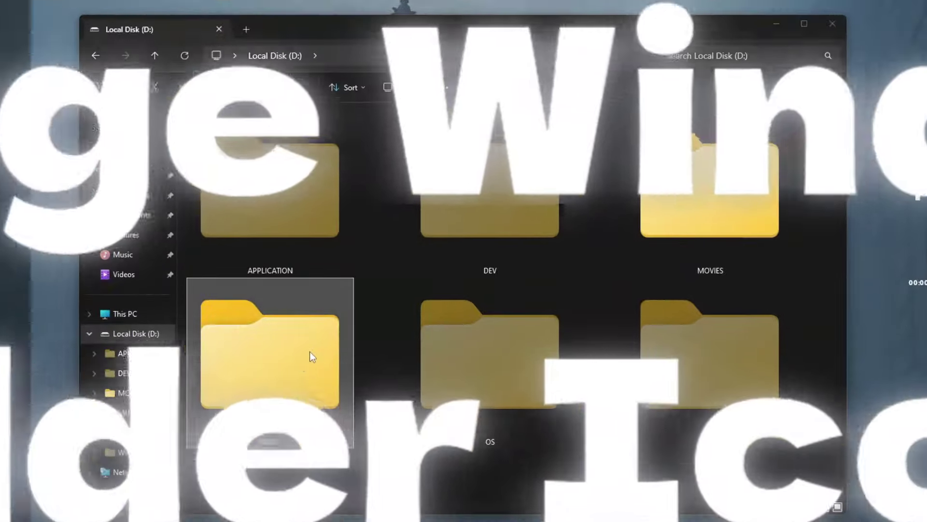
# Peek into the MUSIC and OS folders on Local Disk (D:), then open WORK
pyautogui.doubleClick(312, 356)
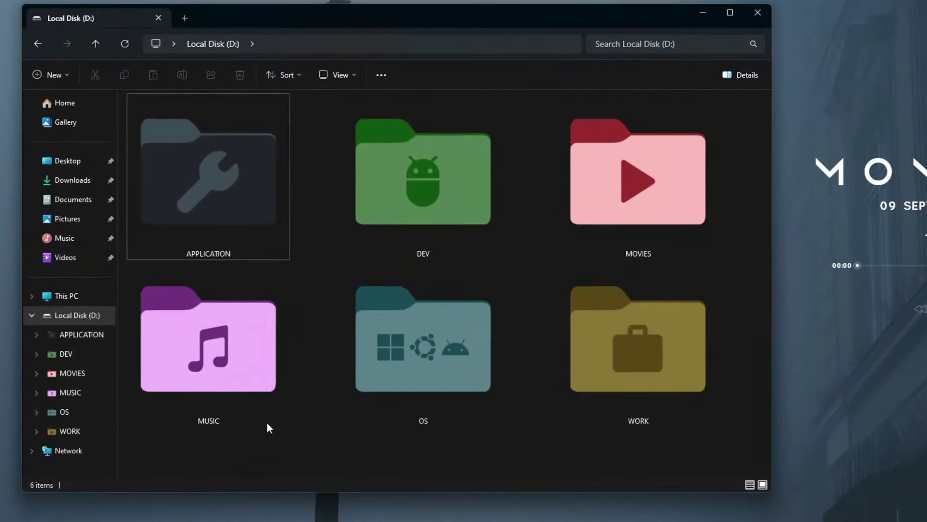
pyautogui.doubleClick(256, 344)
pyautogui.press('BackSpace')
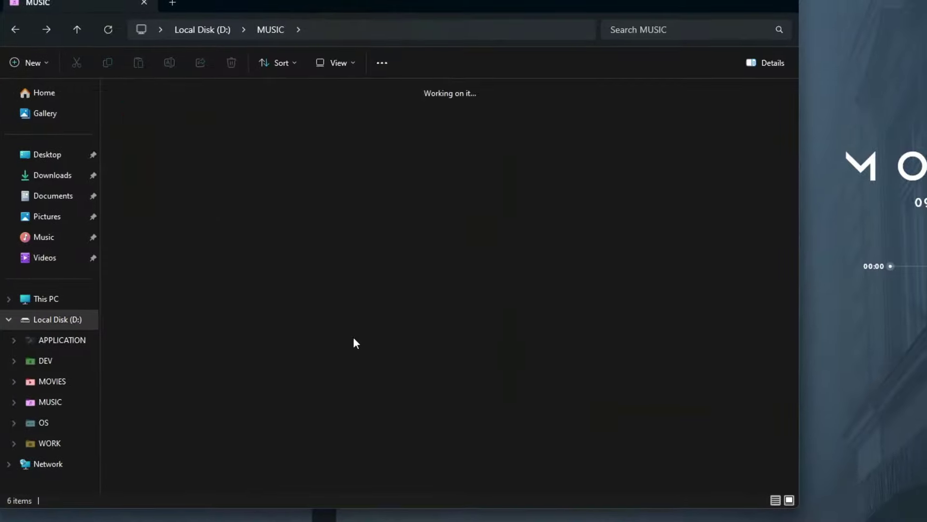
pyautogui.click(454, 392)
pyautogui.doubleClick(454, 392)
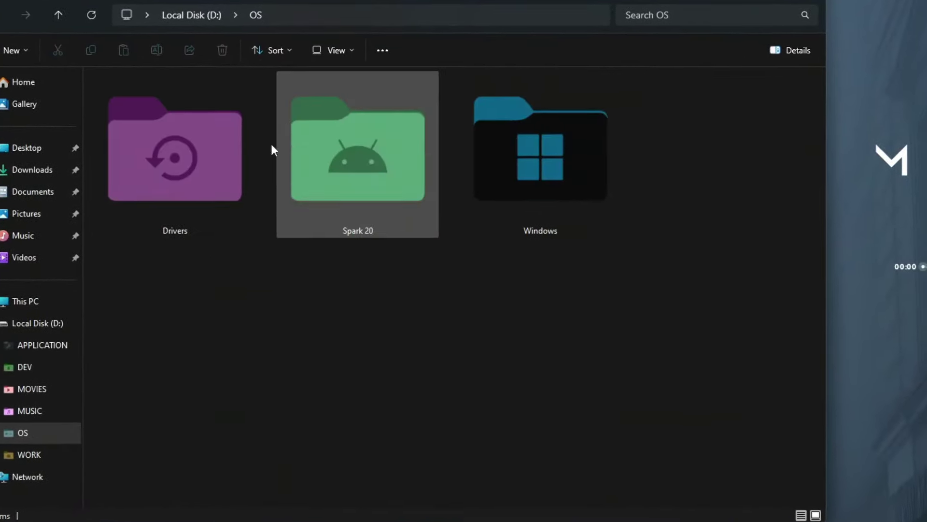
pyautogui.press('BackSpace')
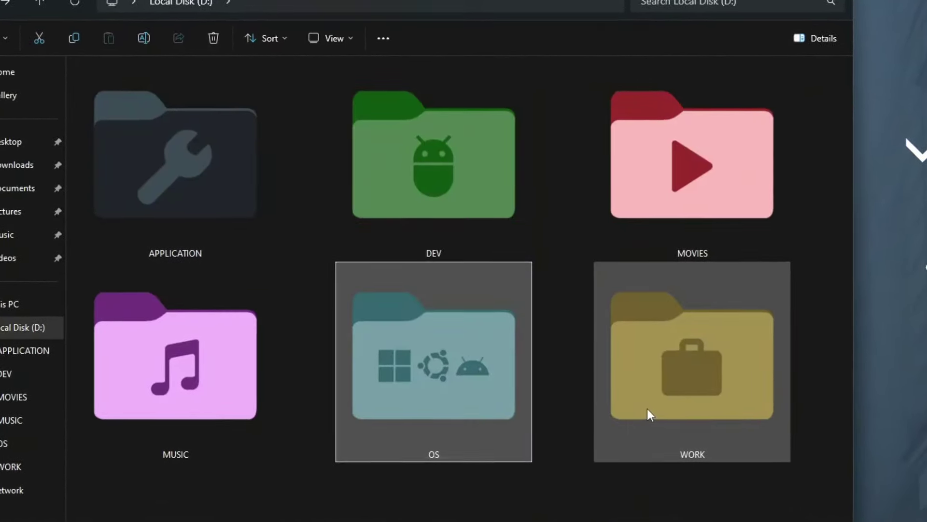
pyautogui.doubleClick(651, 412)
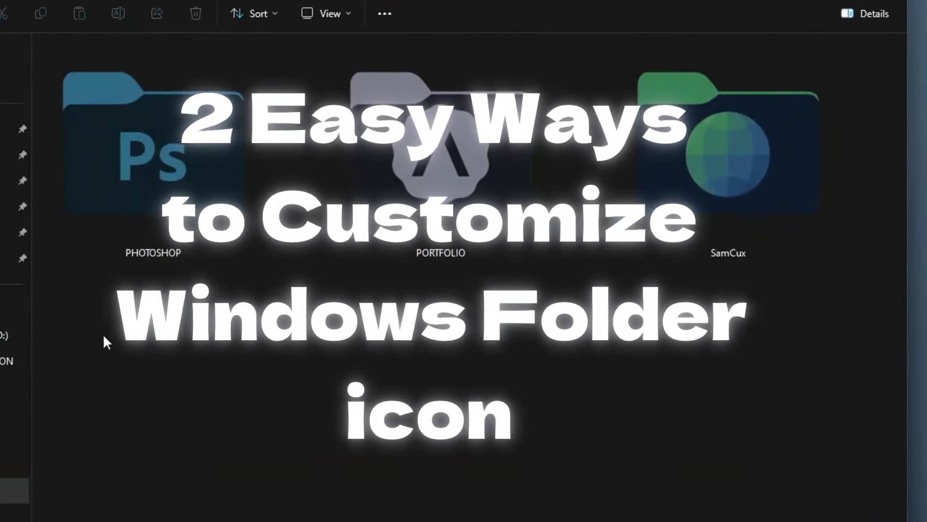
# Go back from WORK to the Local Disk (D:) listing and scroll through it
pyautogui.press('BackSpace')
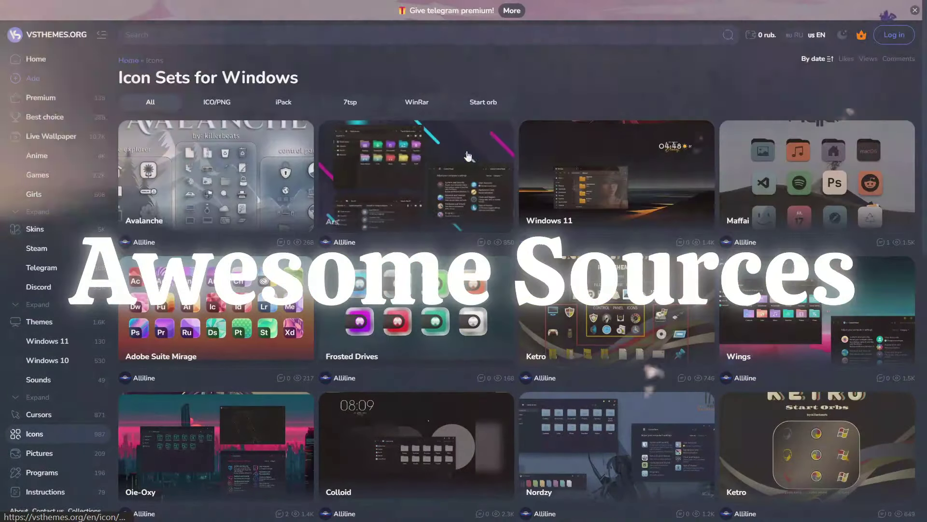
pyautogui.scroll(-10, 468, 156)
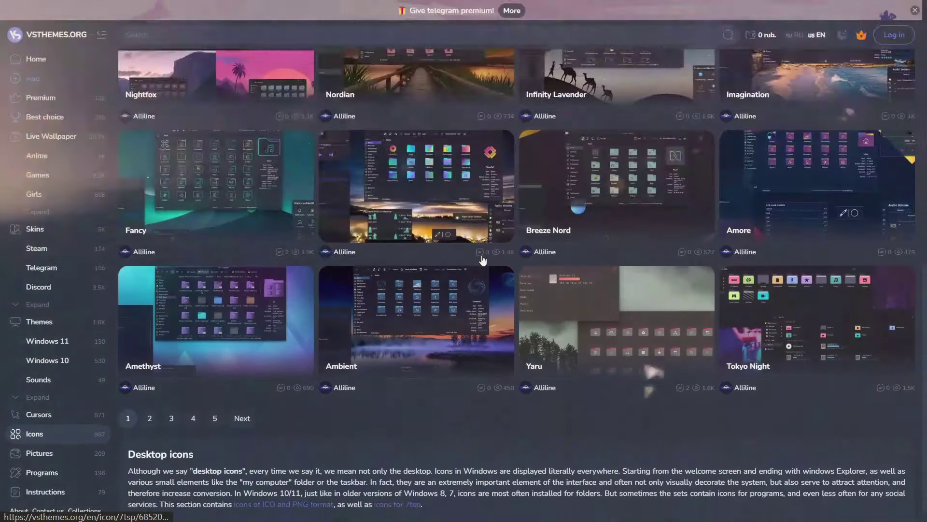
pyautogui.scroll(5, 397, 331)
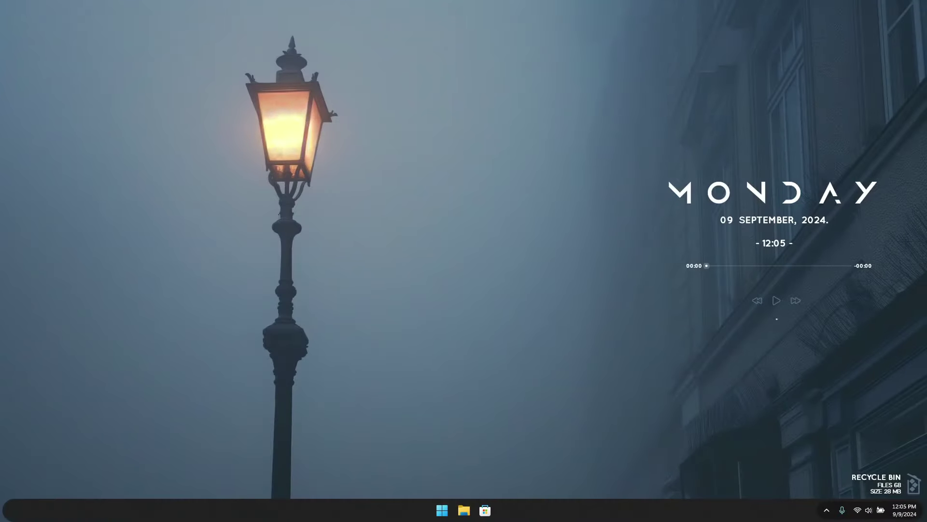
# Move 'my folder' to the desktop centre and check it holds a 'my pictures' subfolder
pyautogui.moveTo(422, 161); pyautogui.dragTo(457, 207)
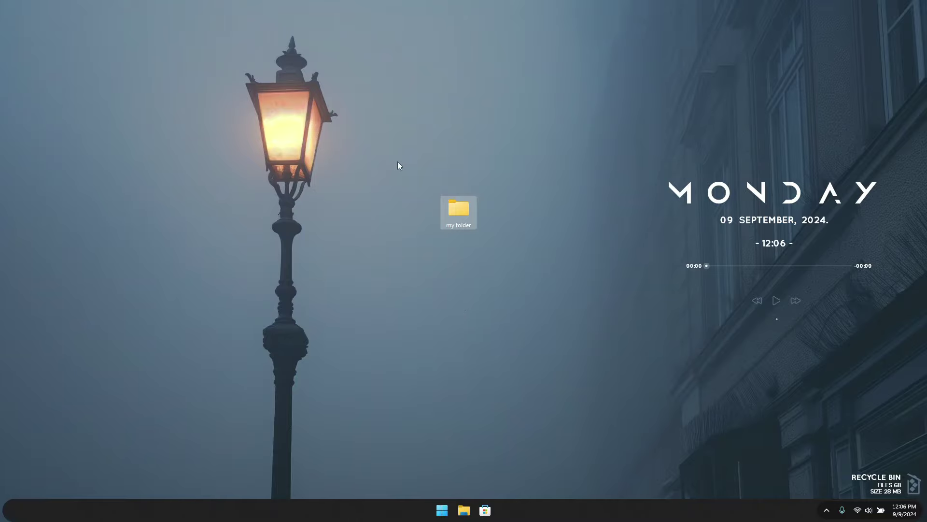
pyautogui.moveTo(429, 147); pyautogui.dragTo(485, 250)
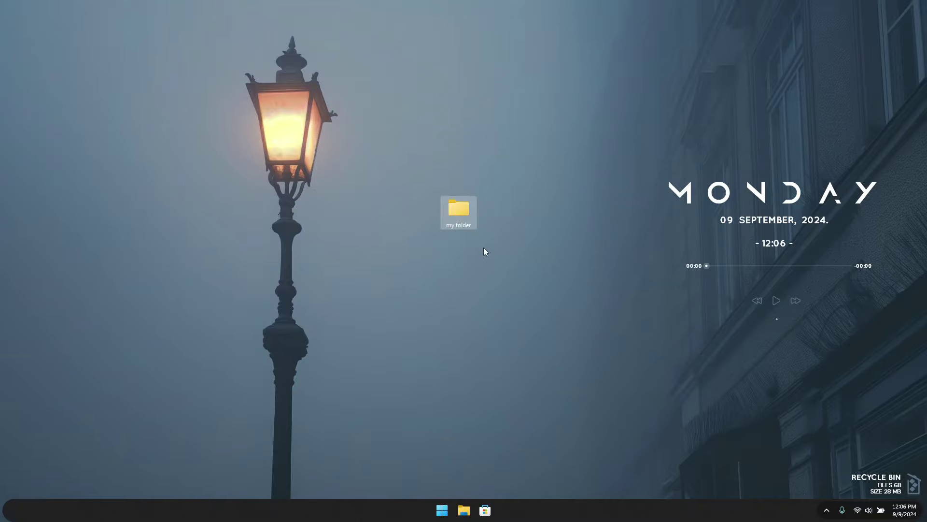
pyautogui.doubleClick(450, 208)
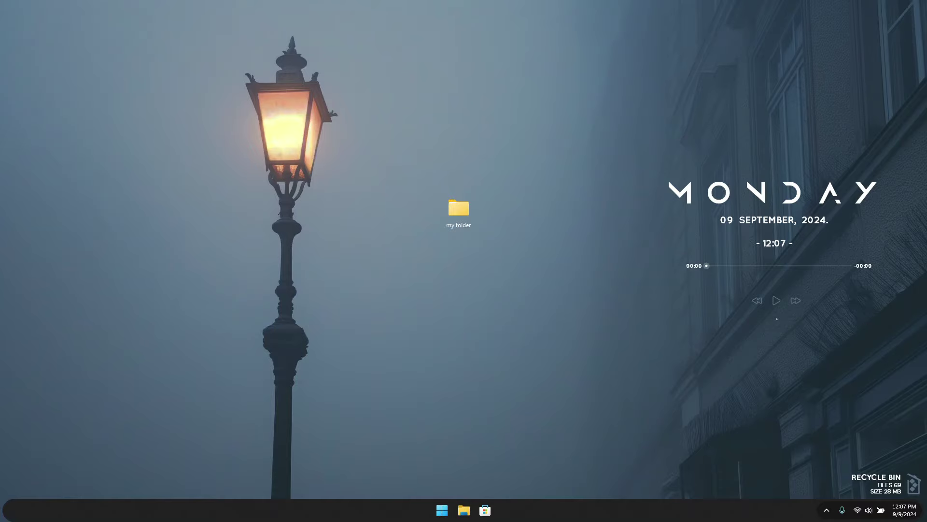
pyautogui.moveTo(406, 281); pyautogui.dragTo(411, 203)
# Open the Properties of 'my folder' and move the window to the screen centre
pyautogui.rightClick(458, 210)
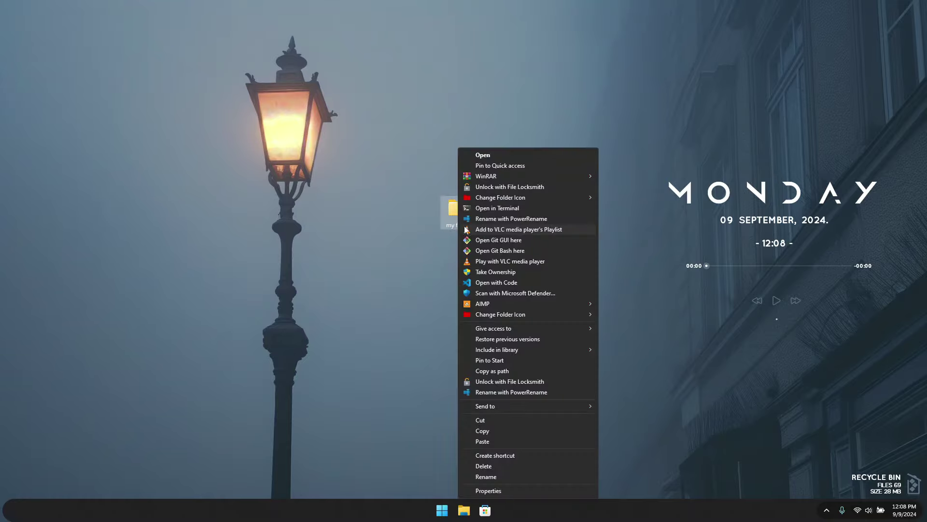
pyautogui.click(500, 491)
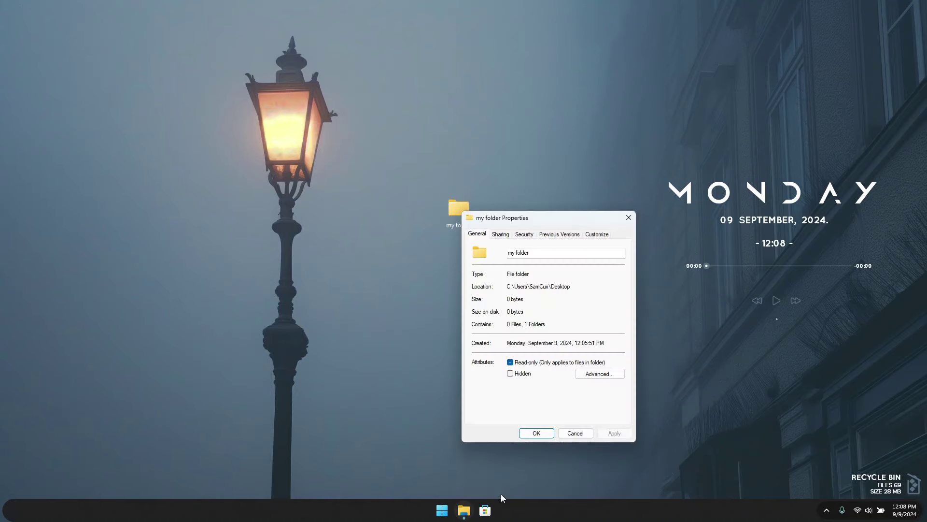
pyautogui.moveTo(559, 214); pyautogui.dragTo(486, 130)
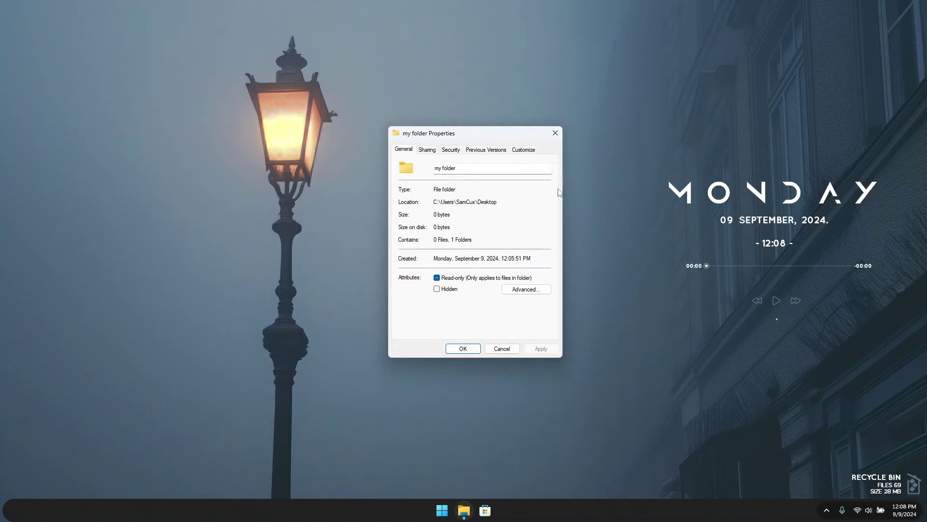
# On the Customize tab, open Change Icon, scroll the icon list, then browse for an icon file
pyautogui.click(524, 150)
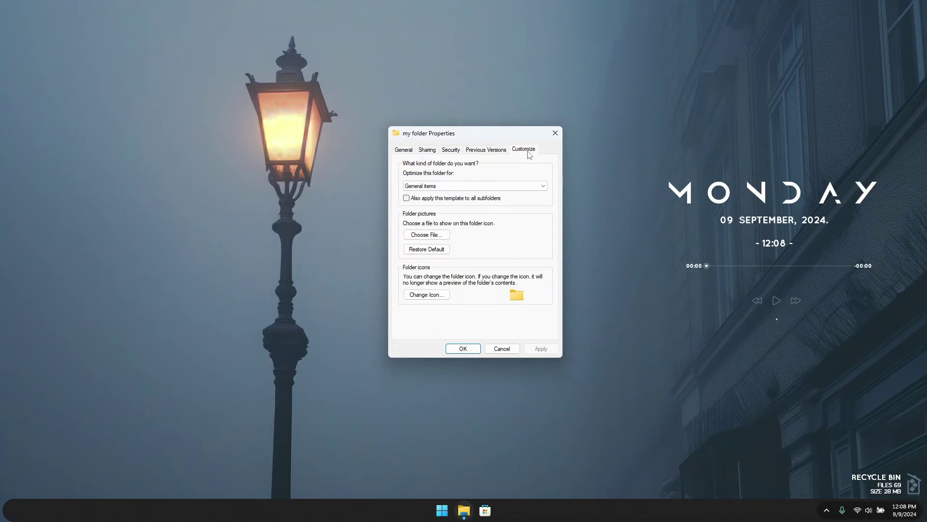
pyautogui.click(428, 295)
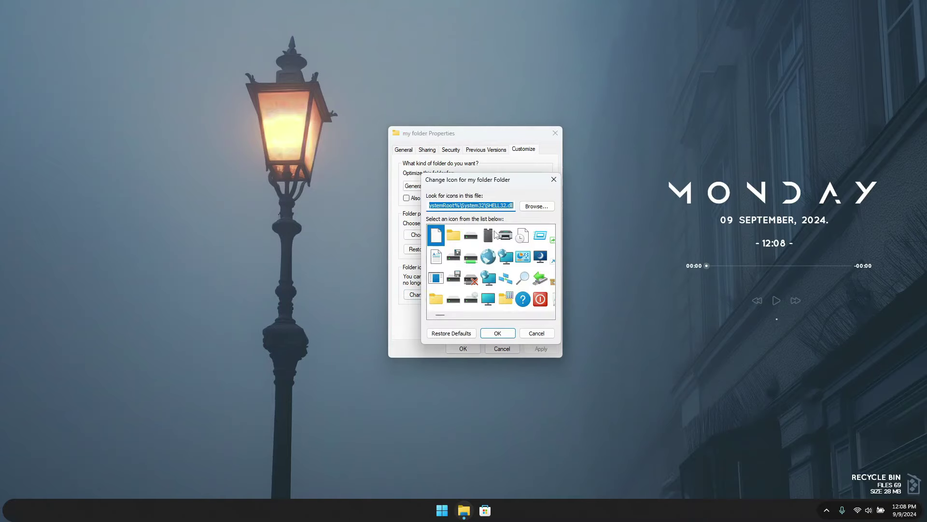
pyautogui.scroll(-10, 495, 234)
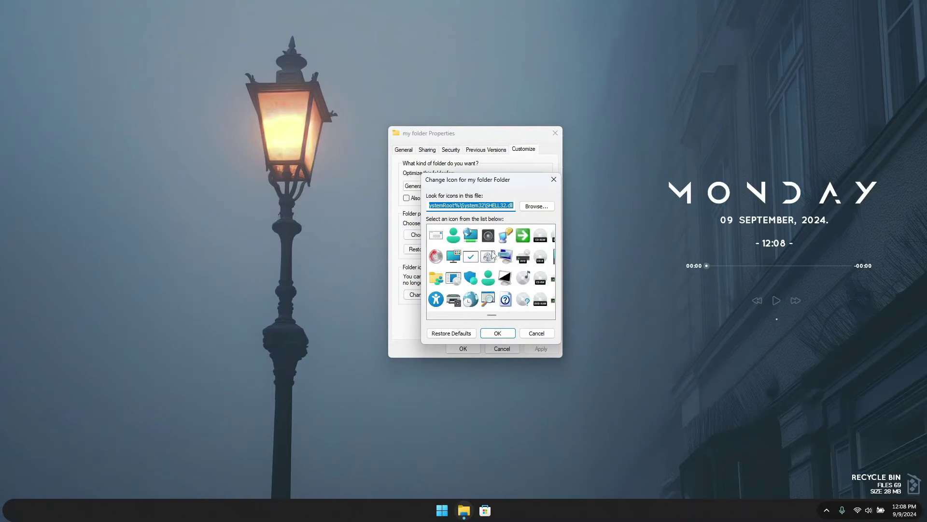
pyautogui.scroll(-5, 493, 255)
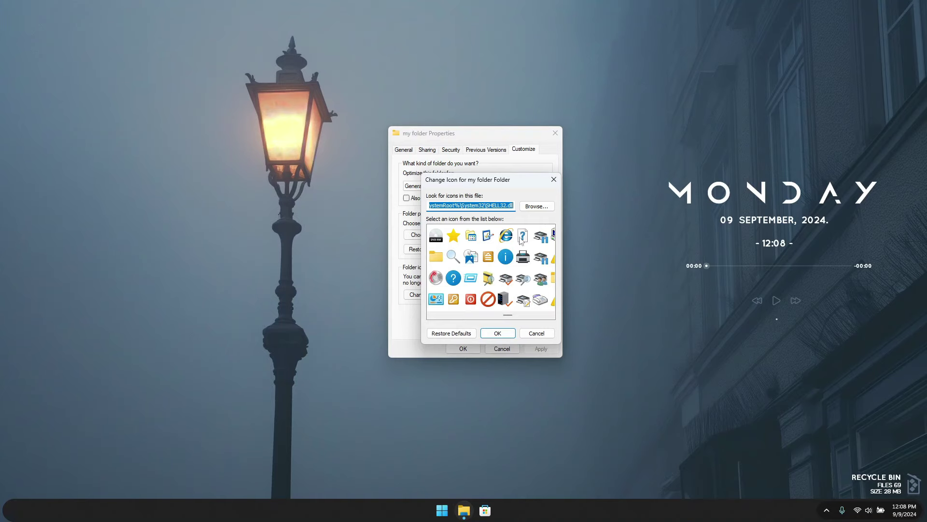
pyautogui.click(537, 206)
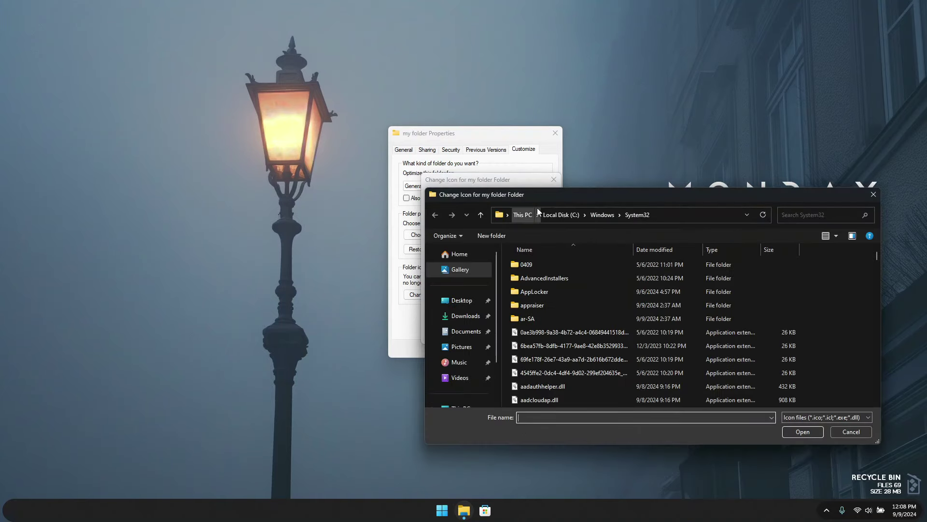
# Navigate the icon picker to the myFolderIcons folder on Local Disk (C:)
pyautogui.scroll(-2, 466, 314)
pyautogui.click(477, 344)
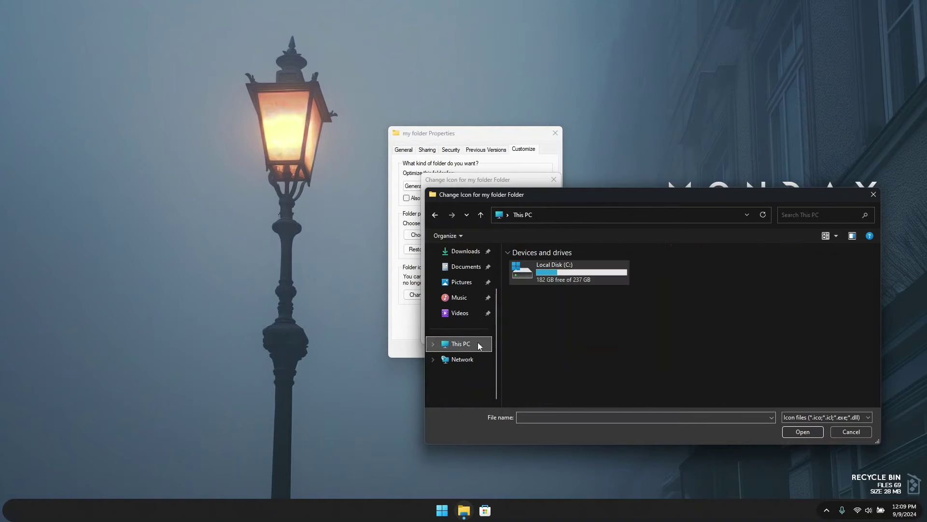
pyautogui.doubleClick(557, 283)
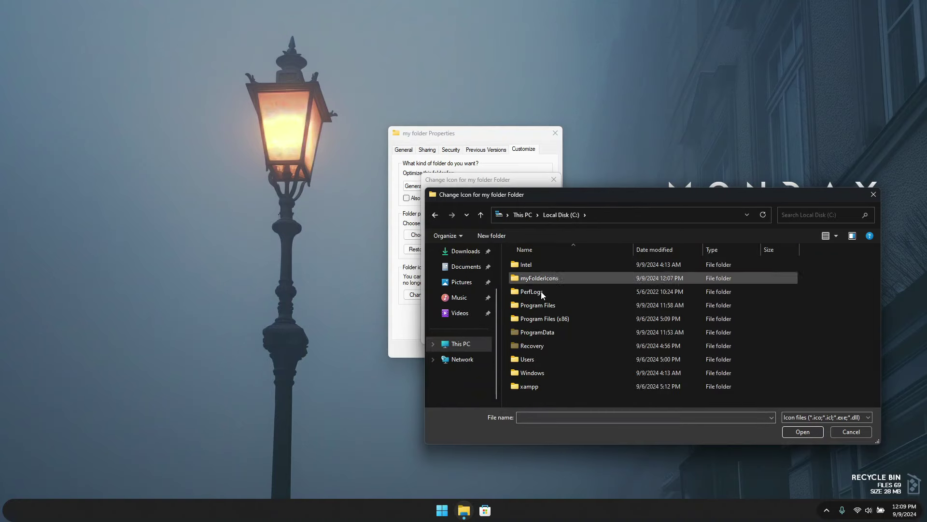
pyautogui.doubleClick(584, 277)
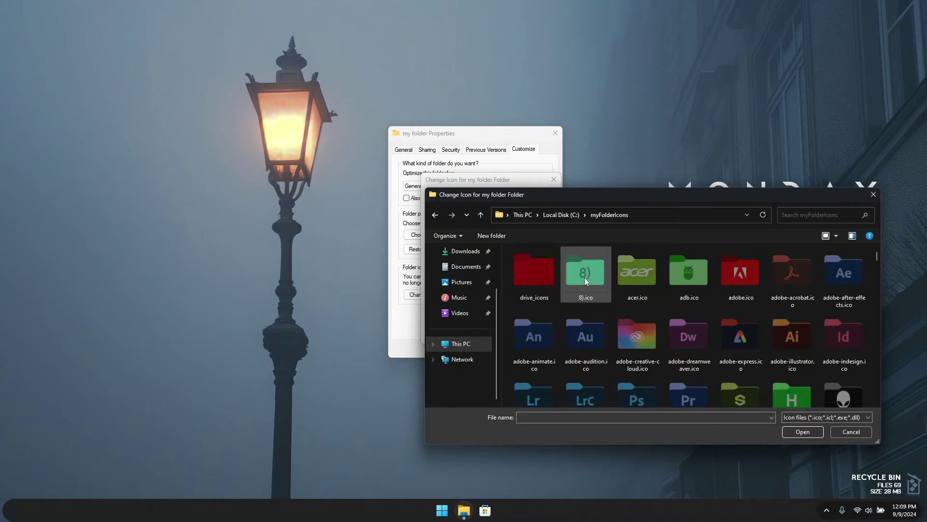
# Scroll through myFolderIcons and select google.ico
pyautogui.scroll(-1, 546, 301)
pyautogui.scroll(-3, 545, 301)
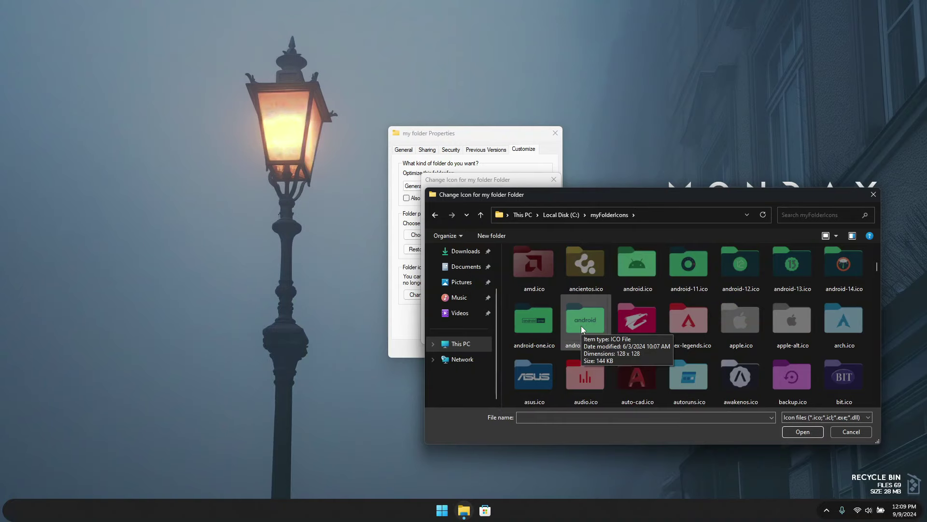
pyautogui.scroll(-3, 747, 285)
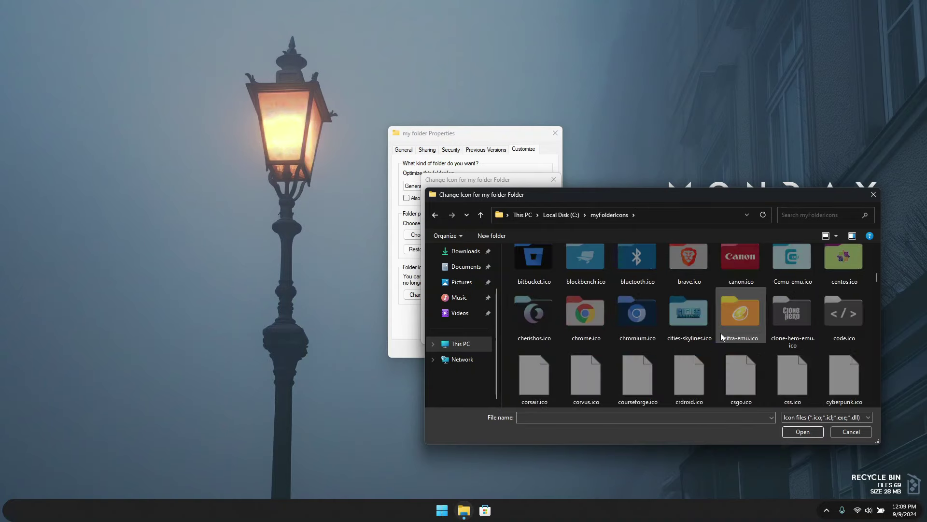
pyautogui.scroll(-2, 720, 332)
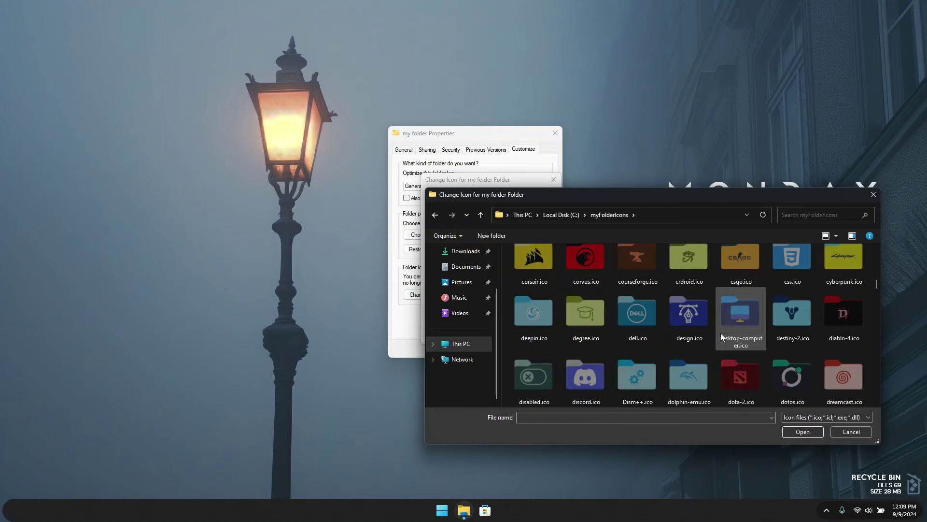
pyautogui.scroll(-4, 720, 333)
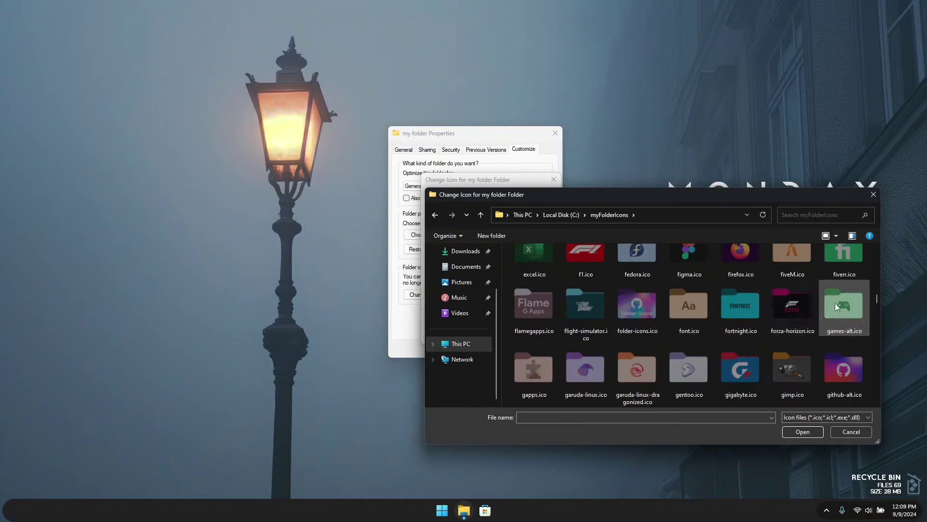
pyautogui.scroll(-1, 538, 351)
pyautogui.scroll(-1, 546, 358)
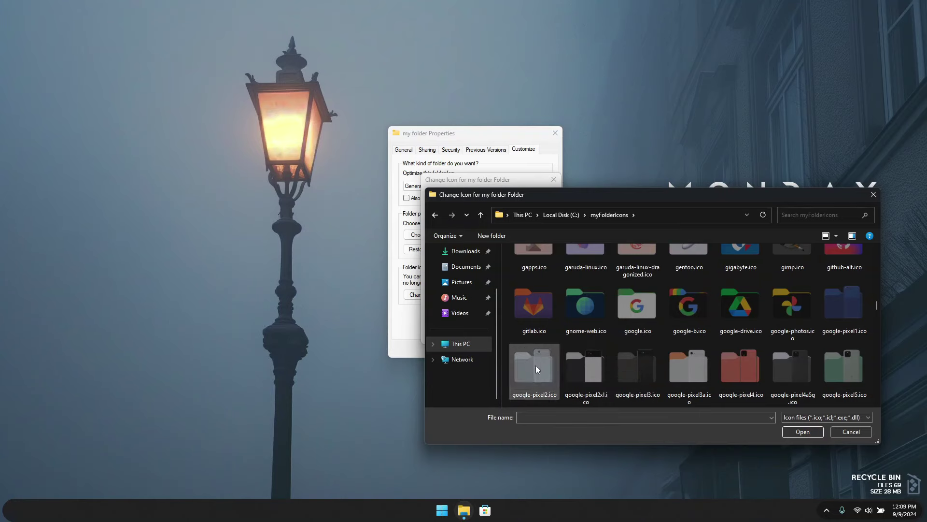
pyautogui.scroll(1, 535, 365)
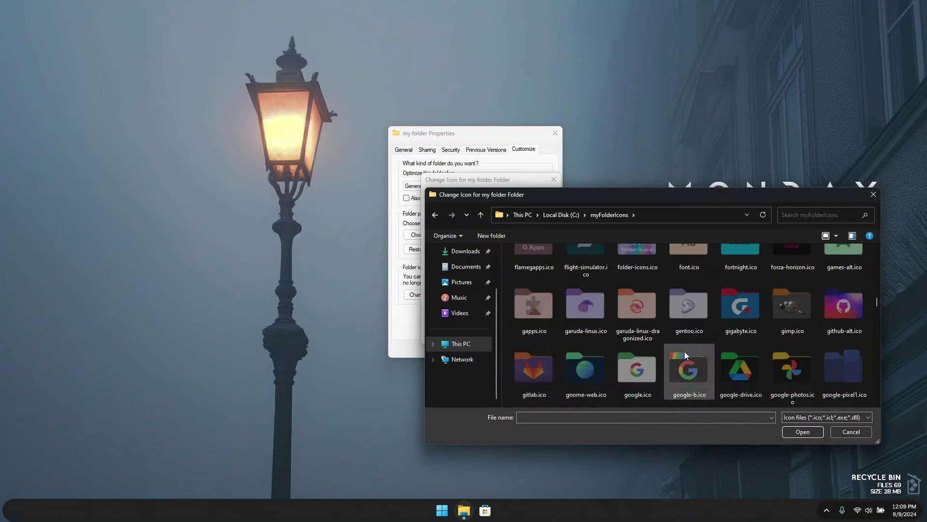
pyautogui.click(639, 366)
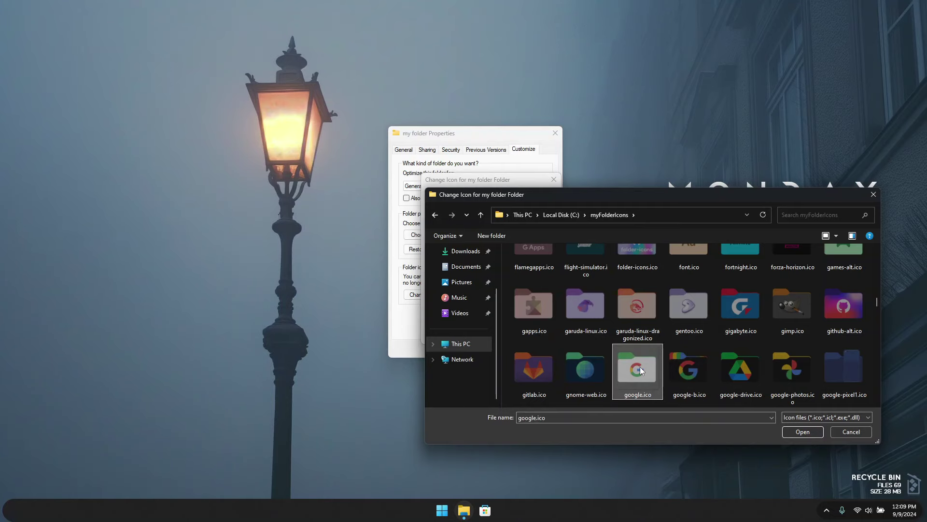
# Confirm google.ico as the icon for 'my folder' and close Properties with OK
pyautogui.click(803, 432)
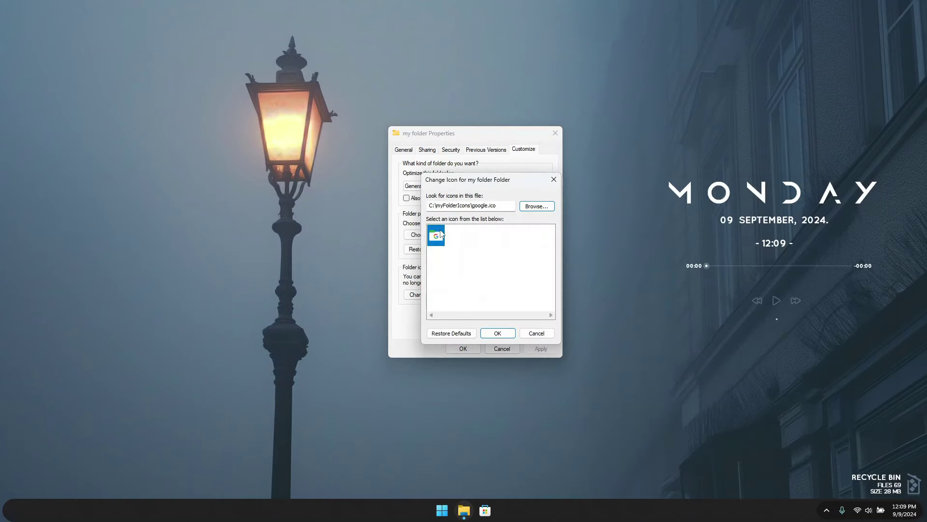
pyautogui.click(497, 332)
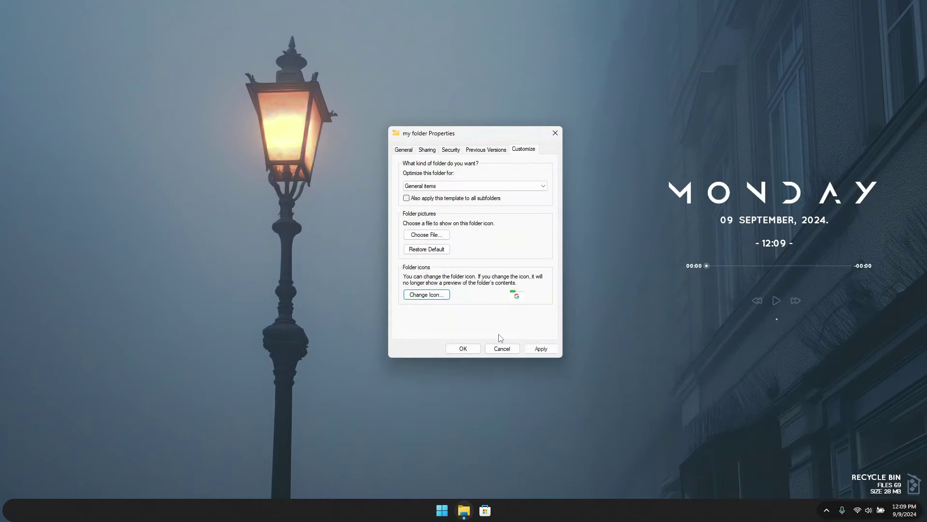
pyautogui.click(463, 349)
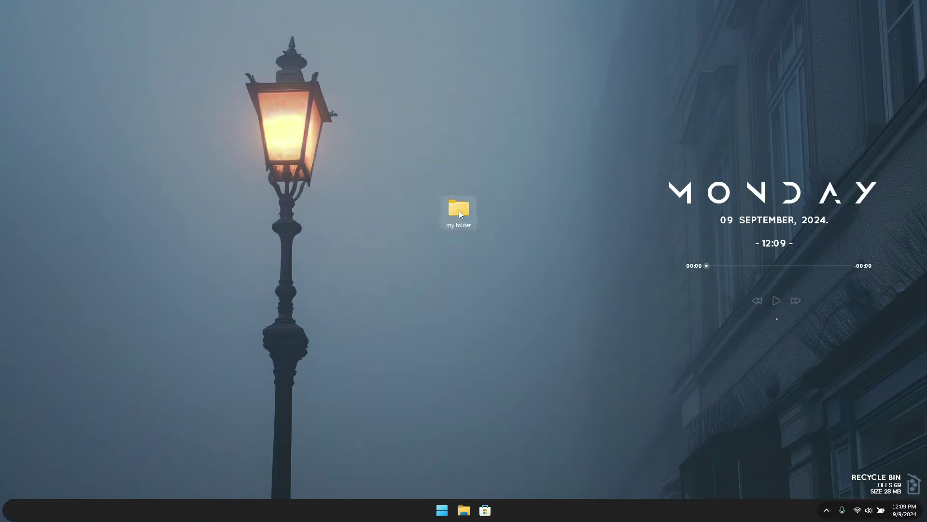
# Refresh the desktop twice so 'my folder' shows the Google icon
pyautogui.rightClick(535, 249)
pyautogui.click(556, 278)
pyautogui.rightClick(544, 252)
pyautogui.click(585, 280)
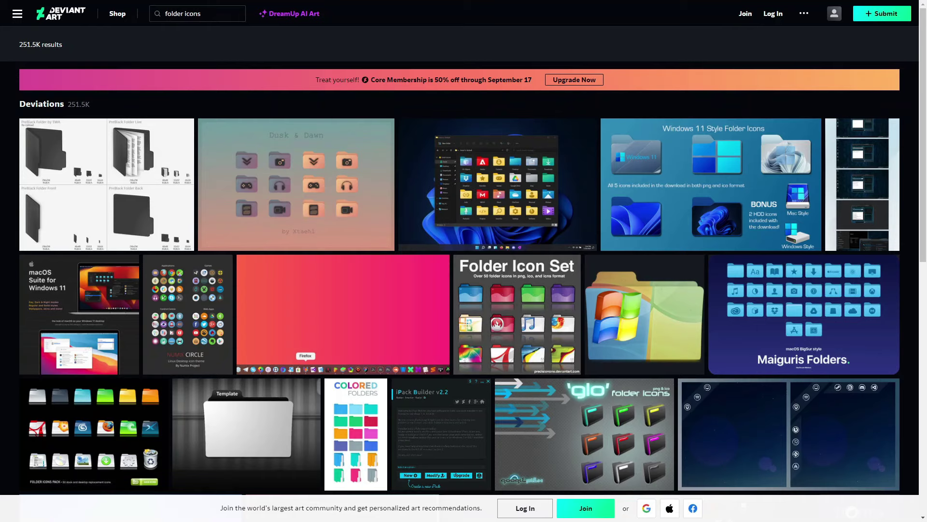
pyautogui.scroll(-6, 395, 257)
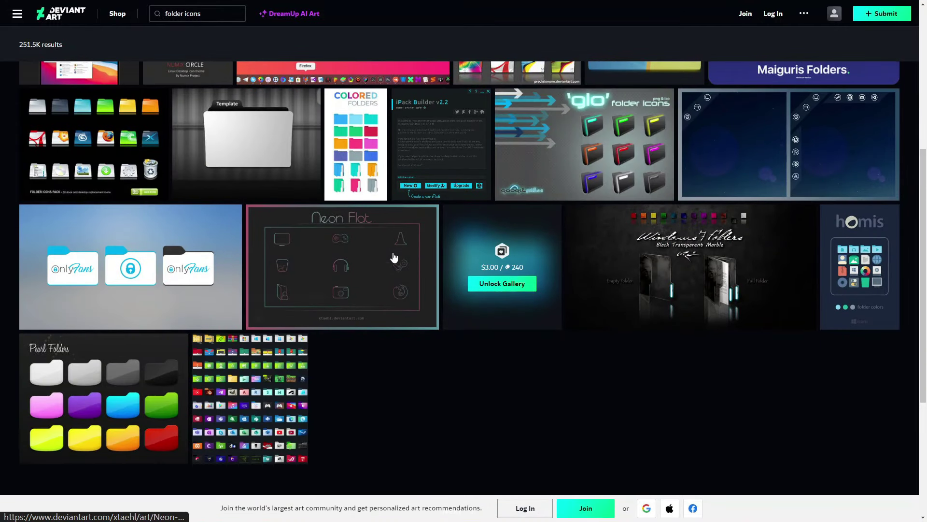
pyautogui.scroll(-4, 394, 258)
pyautogui.scroll(8, 385, 292)
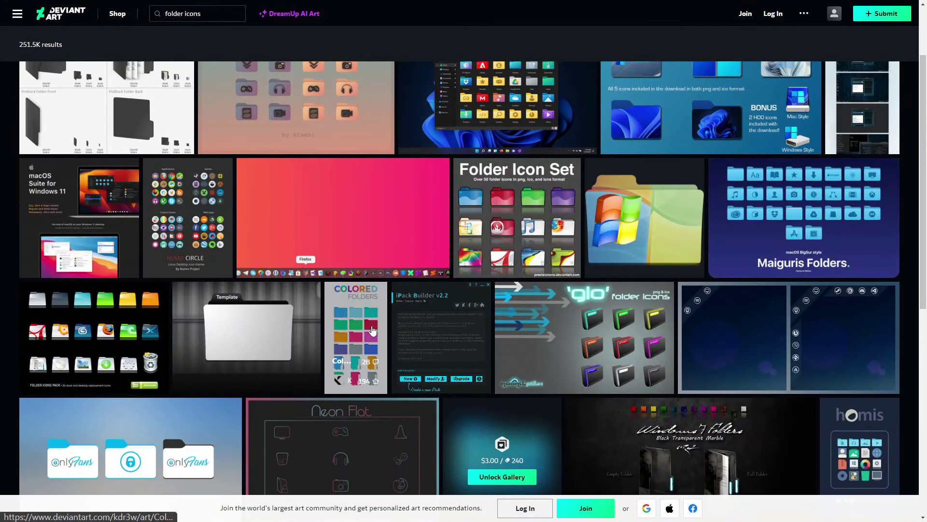
pyautogui.scroll(2, 372, 330)
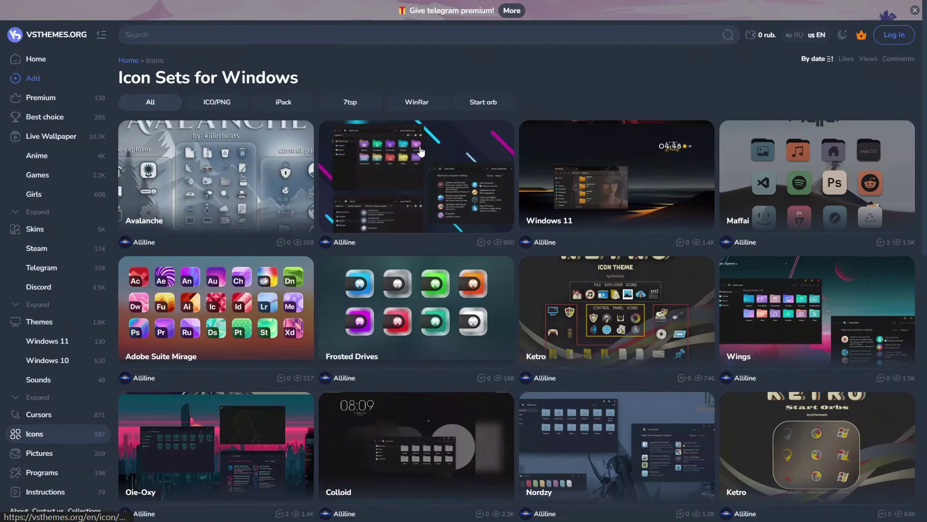
pyautogui.scroll(-10, 420, 151)
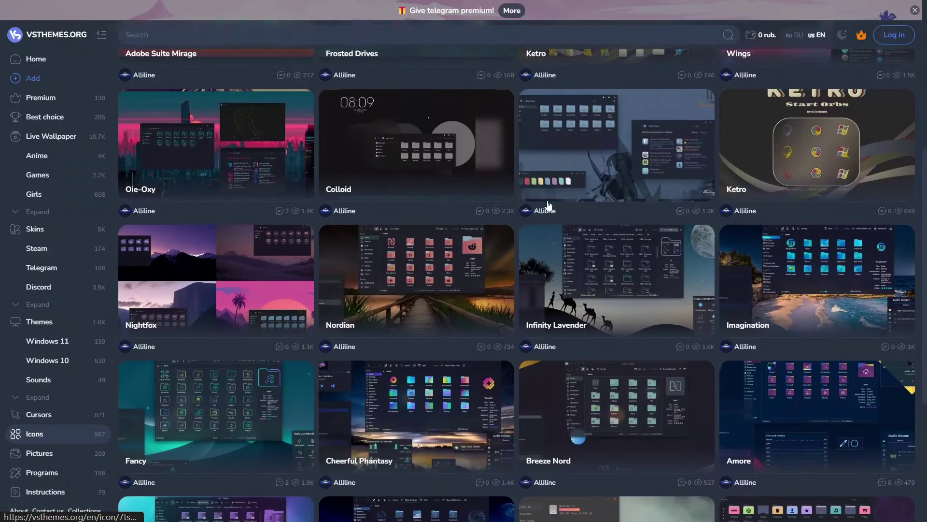
pyautogui.scroll(-2, 551, 265)
pyautogui.scroll(12, 476, 330)
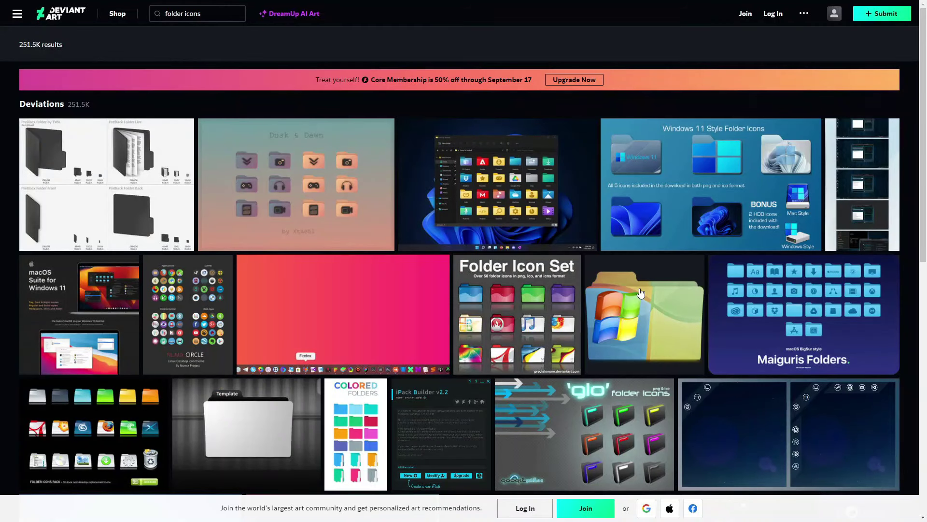
pyautogui.scroll(-2, 416, 218)
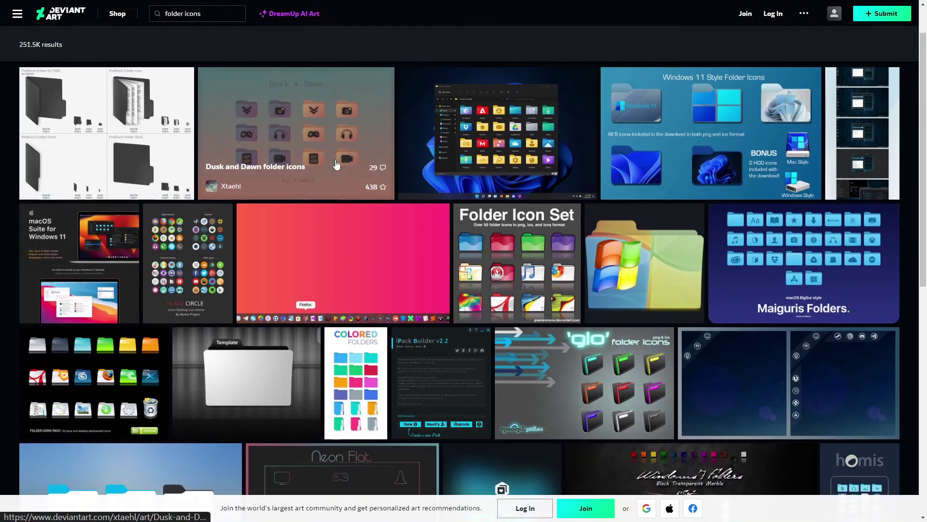
pyautogui.scroll(2, 434, 347)
# Open the Dusk and Dawn page, then download the GitHub folder-icons repository as a ZIP
pyautogui.click(322, 206)
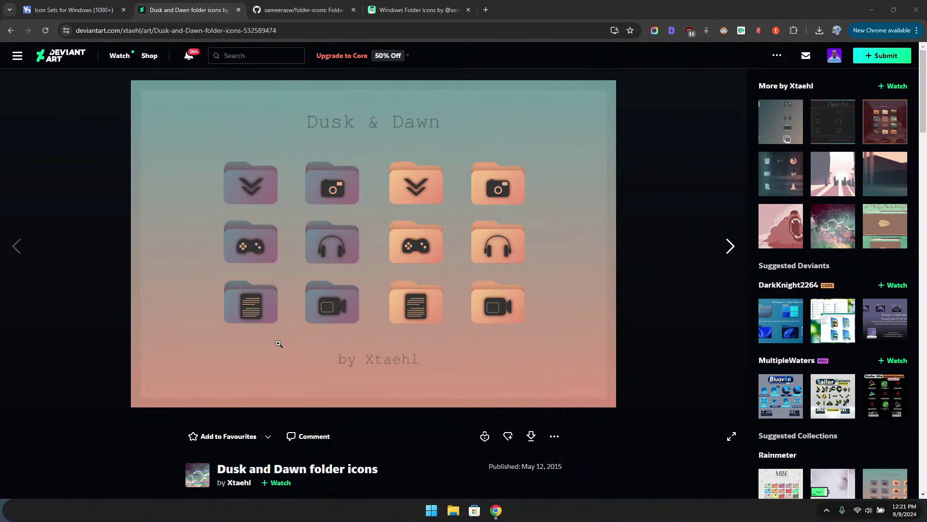
pyautogui.hotkey('ctrl', 'Tab')
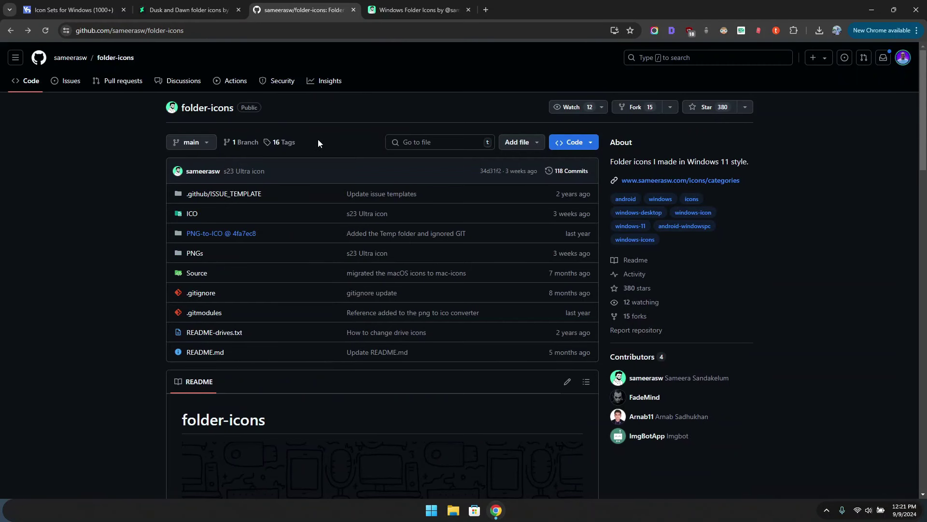
pyautogui.scroll(-20, 324, 143)
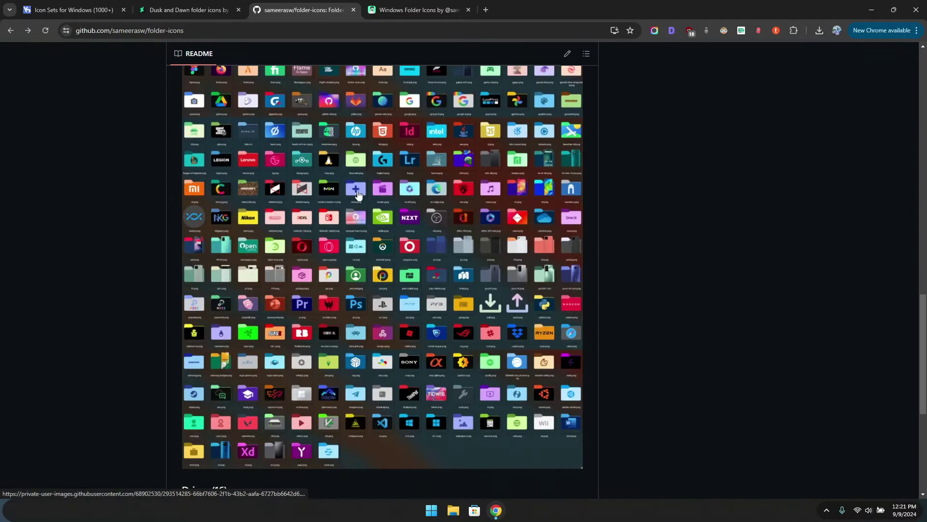
pyautogui.scroll(20, 358, 194)
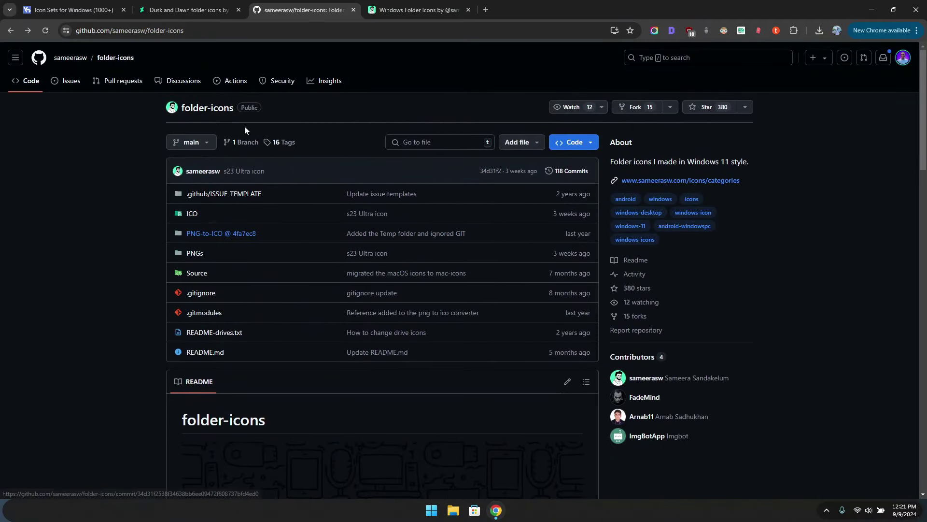
pyautogui.scroll(-15, 244, 129)
pyautogui.scroll(-5, 307, 276)
pyautogui.scroll(10, 293, 271)
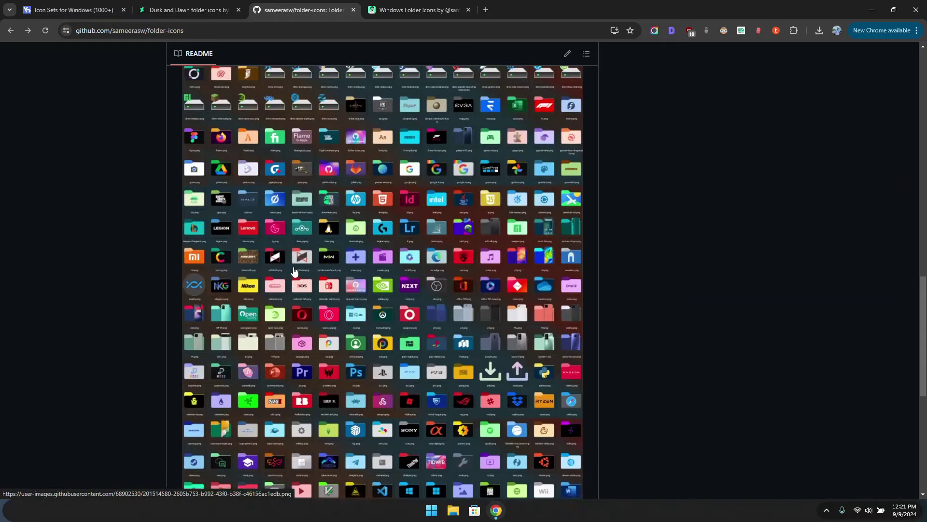
pyautogui.scroll(15, 294, 270)
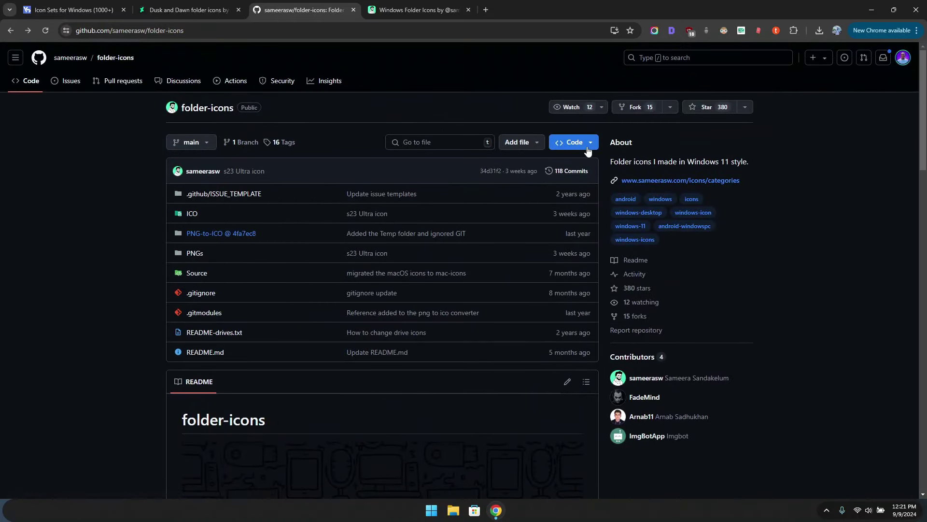
pyautogui.click(575, 142)
pyautogui.click(448, 294)
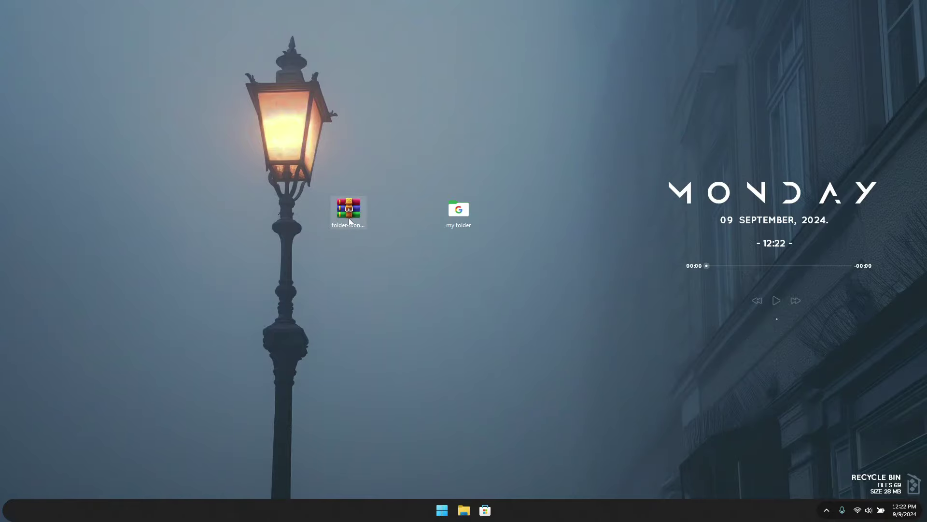
# In WinRAR, browse folder-icons > ICO, then drag the ICO folder onto the desktop
pyautogui.doubleClick(352, 210)
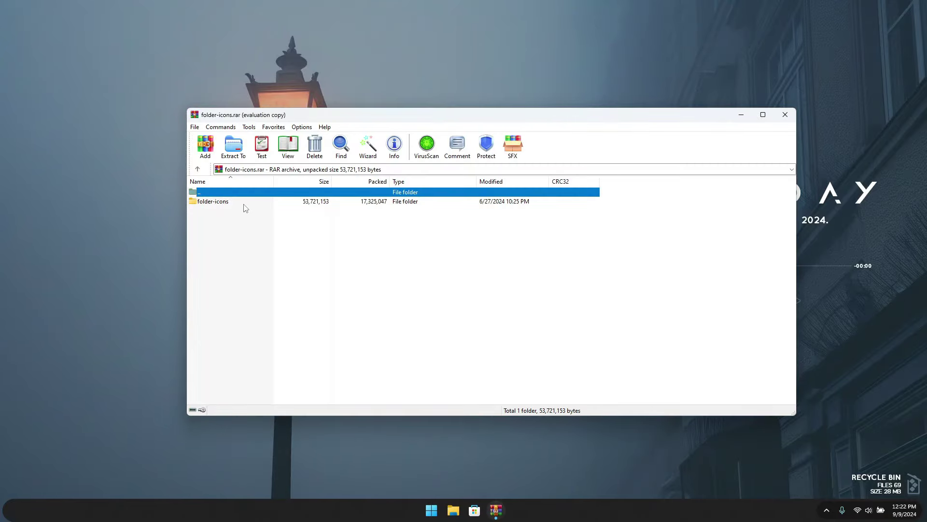
pyautogui.doubleClick(243, 203)
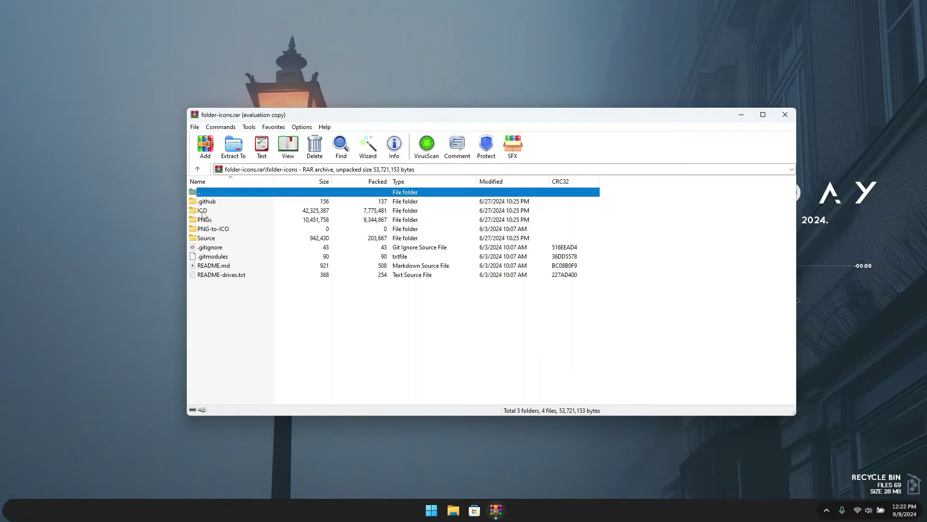
pyautogui.doubleClick(219, 210)
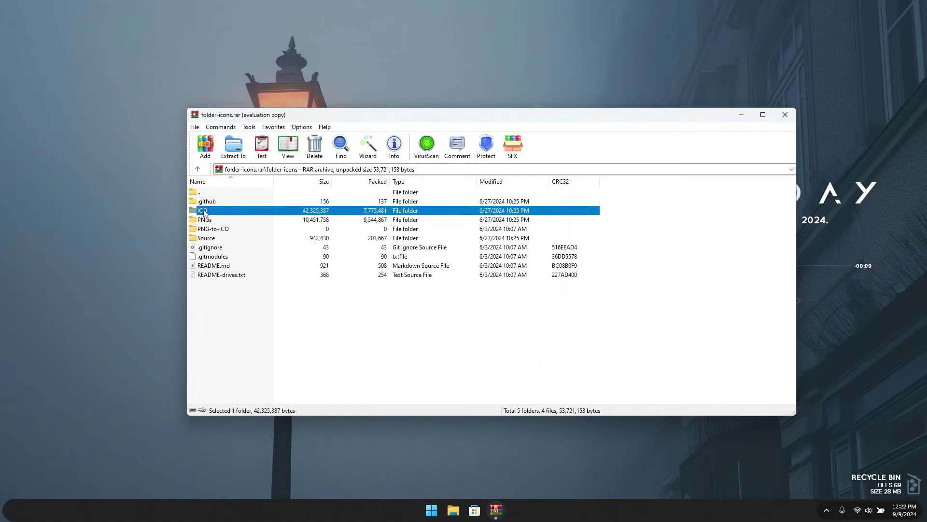
pyautogui.scroll(-8, 216, 224)
pyautogui.scroll(-15, 216, 224)
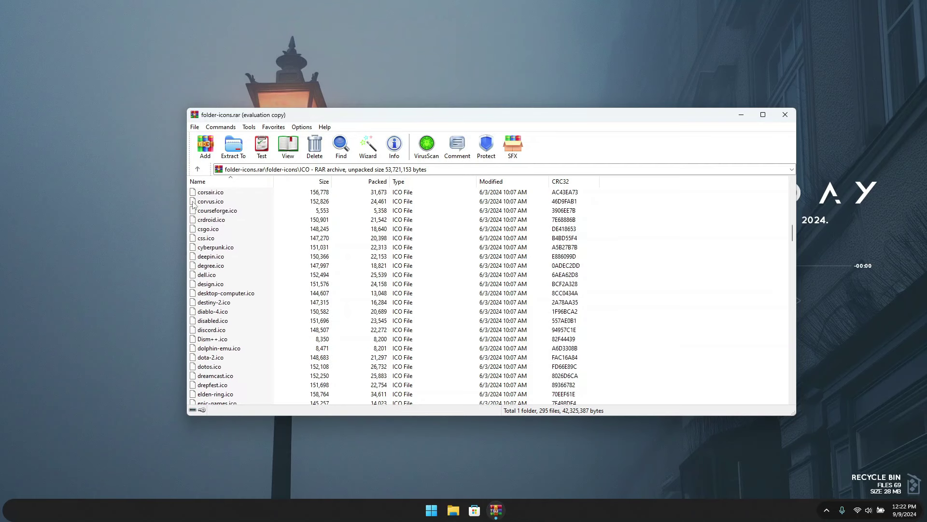
pyautogui.click(198, 169)
pyautogui.moveTo(206, 212); pyautogui.dragTo(115, 218)
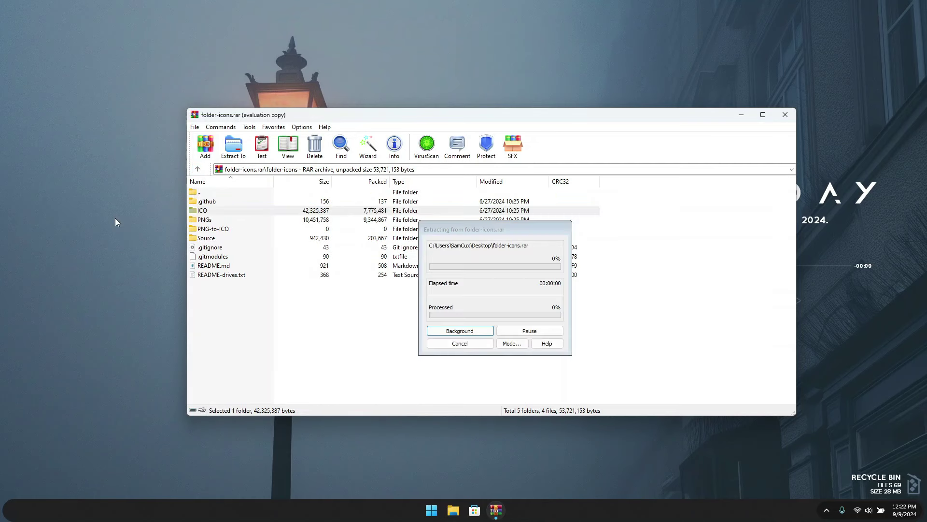
# Close WinRAR and move the desktop ICO folder into Local Disk (C:)
pyautogui.click(785, 115)
pyautogui.click(464, 510)
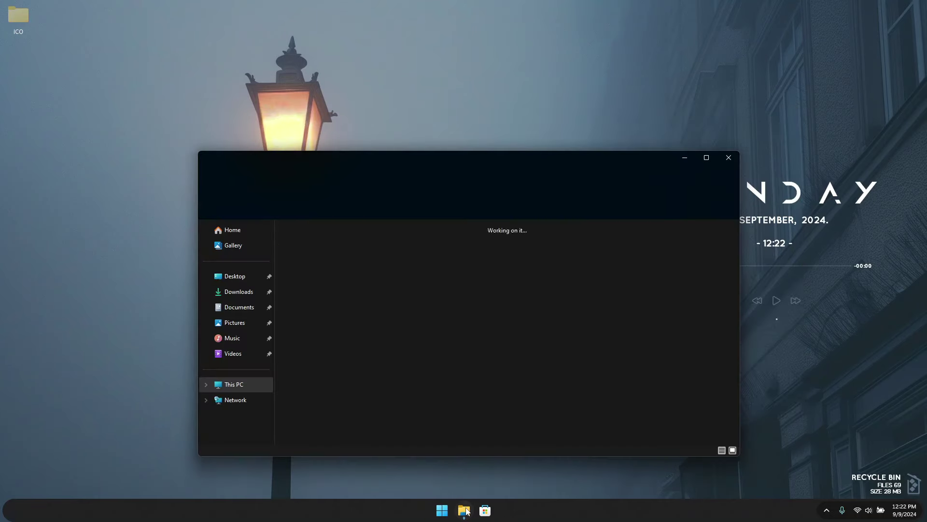
pyautogui.doubleClick(319, 253)
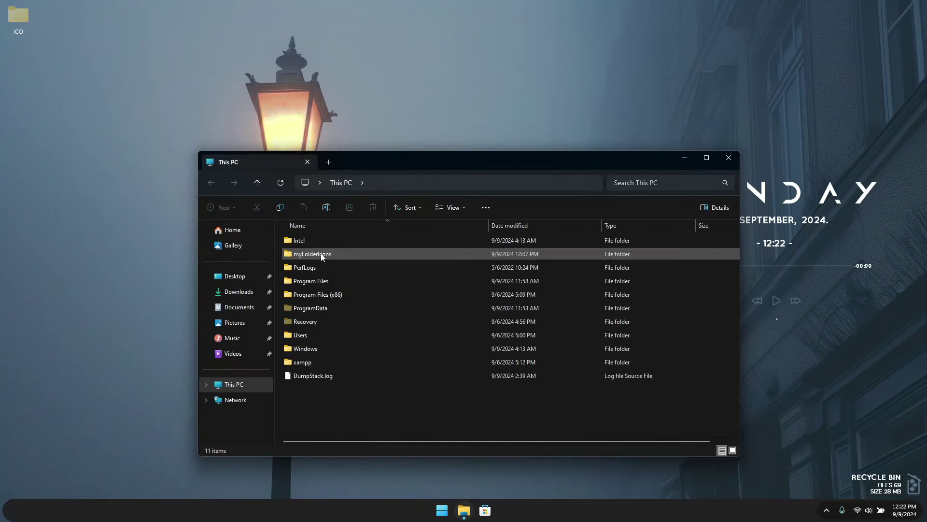
pyautogui.moveTo(11, 17); pyautogui.dragTo(344, 405)
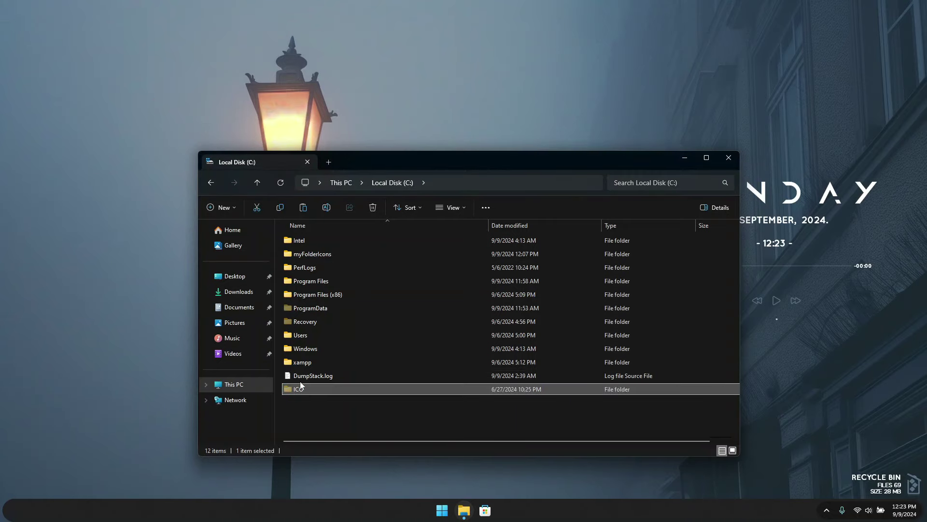
# Look through the icons in myFolderIcons, return to Local Disk (C:), and close the window
pyautogui.click(318, 255)
pyautogui.doubleClick(319, 256)
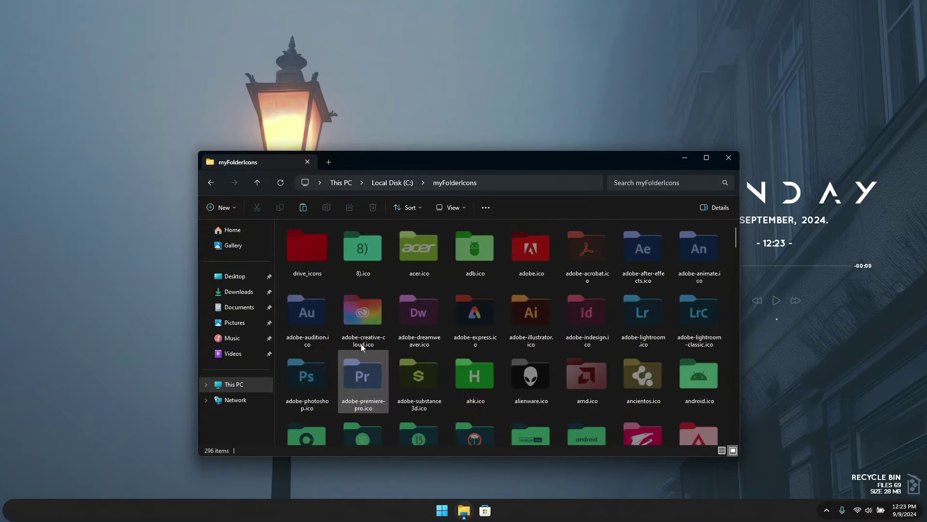
pyautogui.scroll(-3, 477, 340)
pyautogui.scroll(-10, 476, 340)
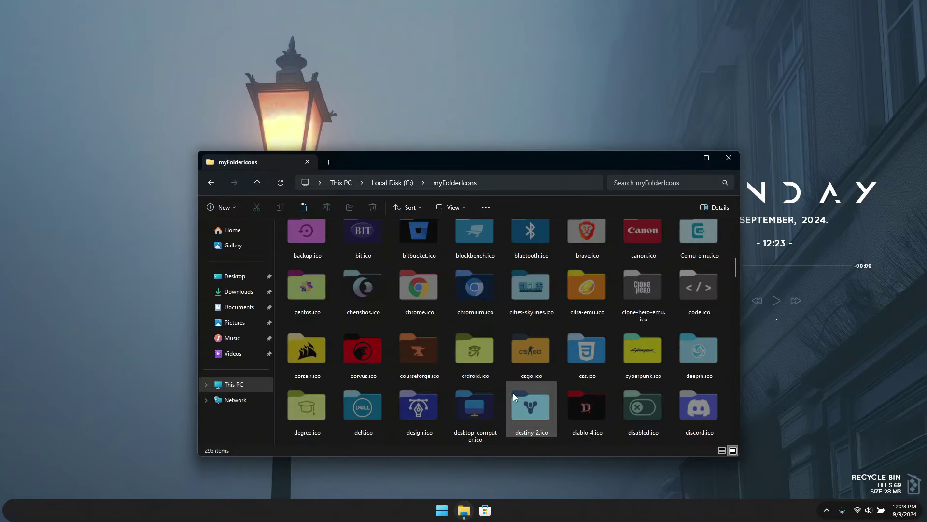
pyautogui.hotkey('alt', 'Left')
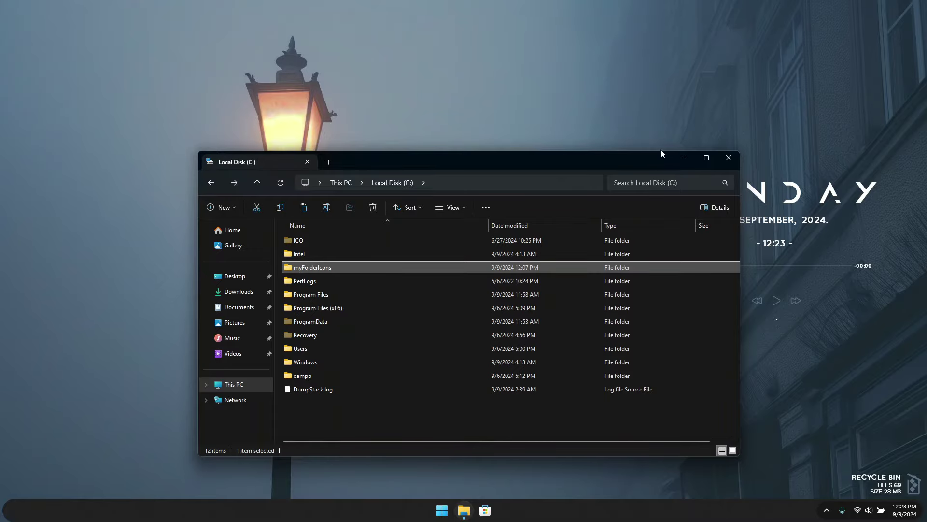
pyautogui.click(727, 156)
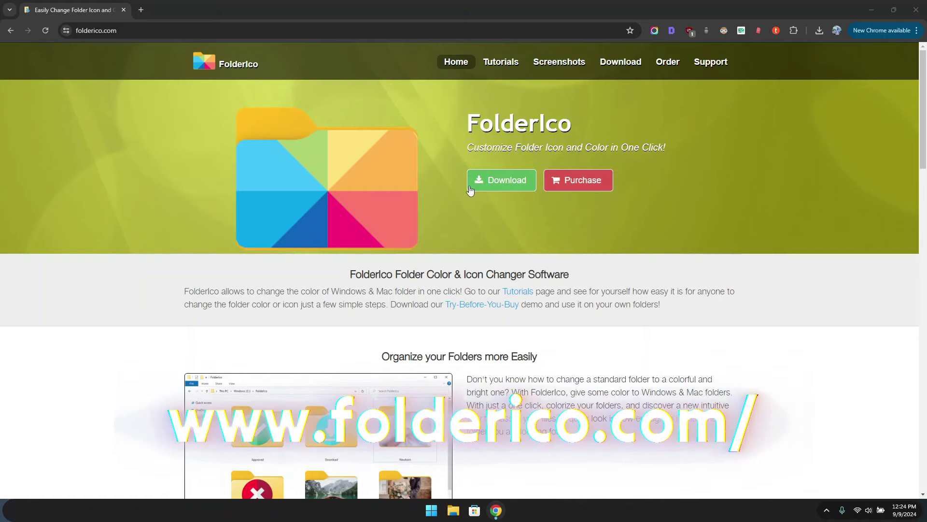
# Download the FolderIco installer for Windows from folderico.com, then close the browser
pyautogui.click(493, 180)
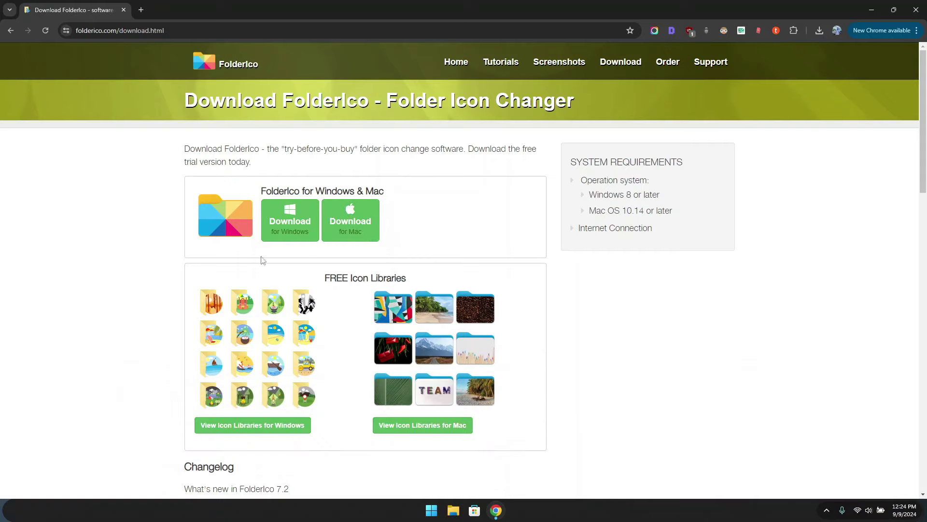
pyautogui.click(283, 221)
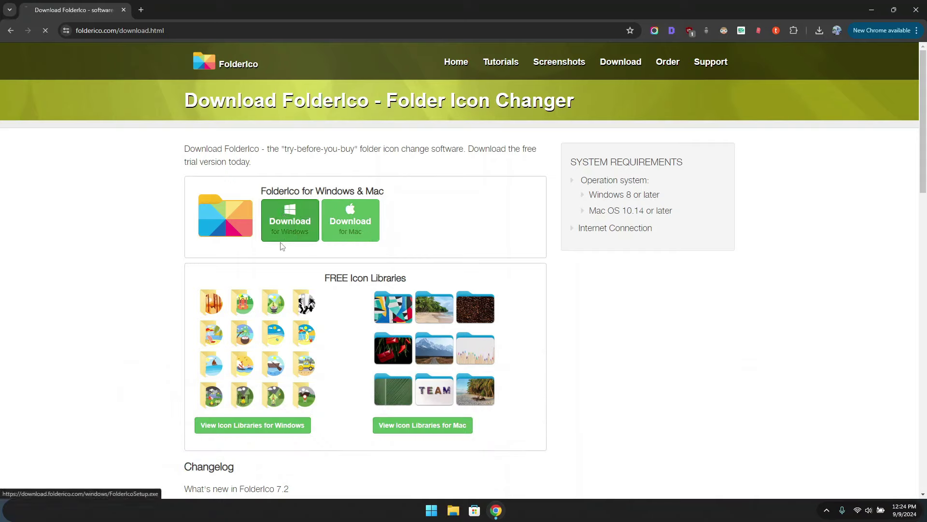
pyautogui.scroll(-9, 353, 207)
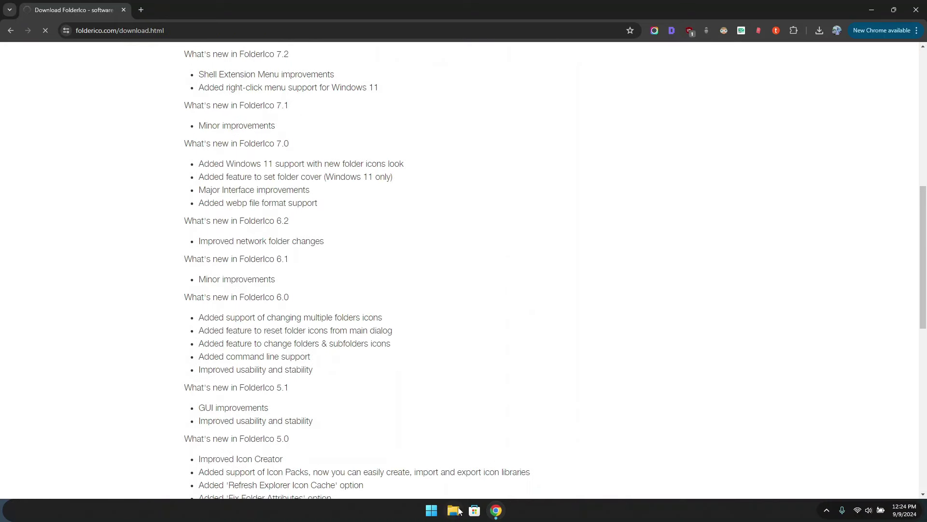
pyautogui.scroll(7, 365, 246)
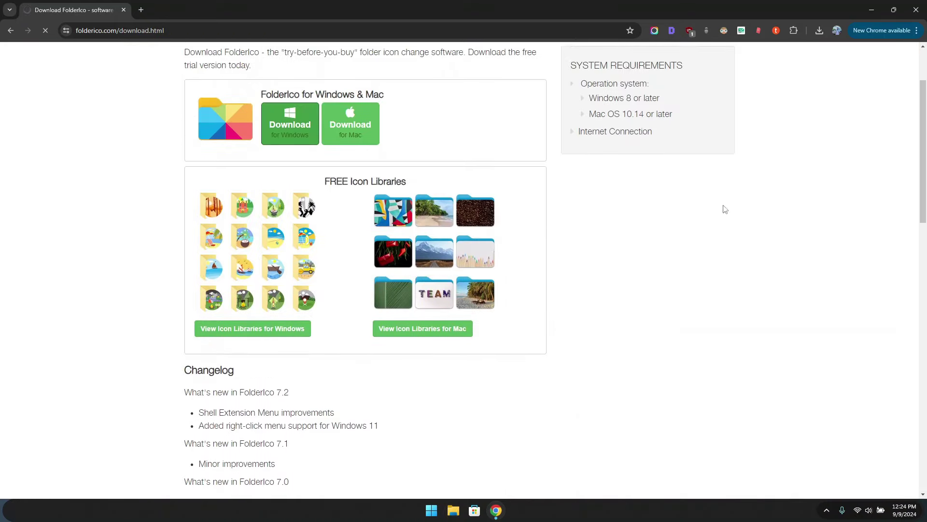
pyautogui.hotkey('alt', 'F4')
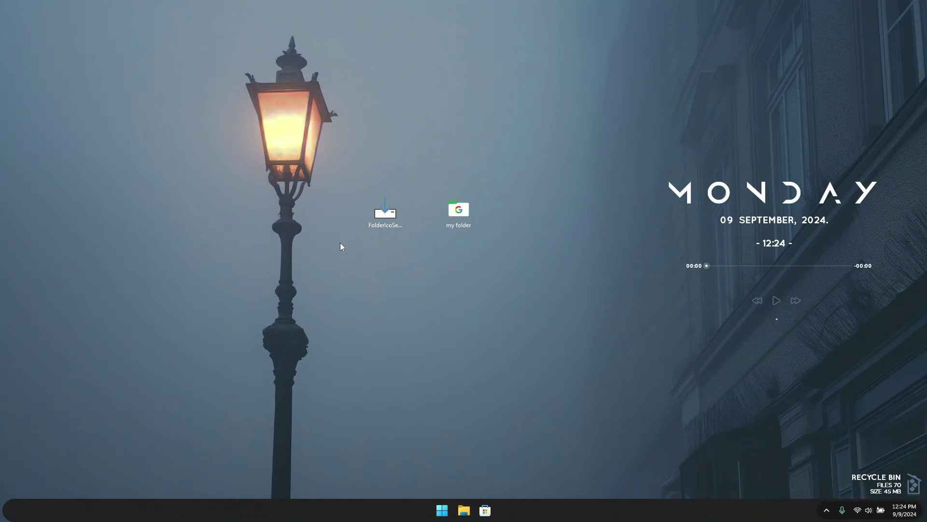
# Run FolderIcoSetup.exe to install FolderIco, then delete the installer from the desktop
pyautogui.doubleClick(385, 216)
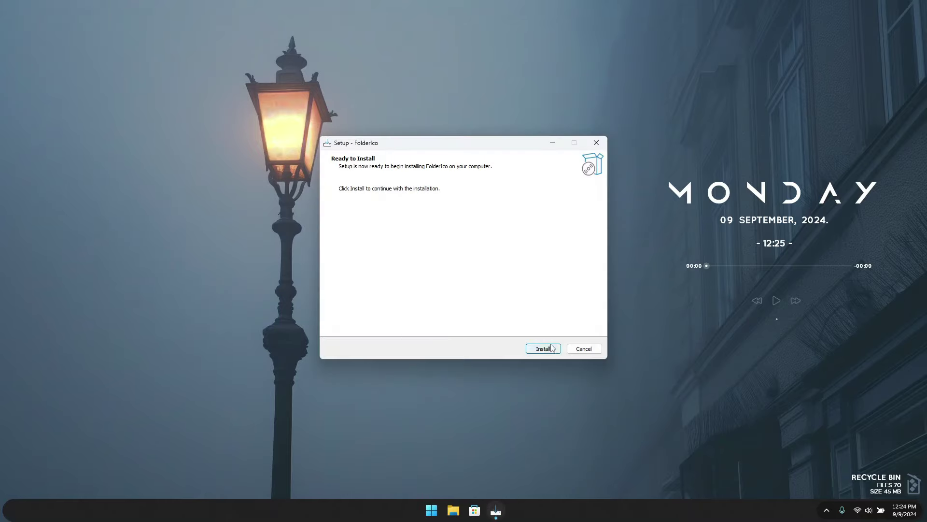
pyautogui.click(551, 348)
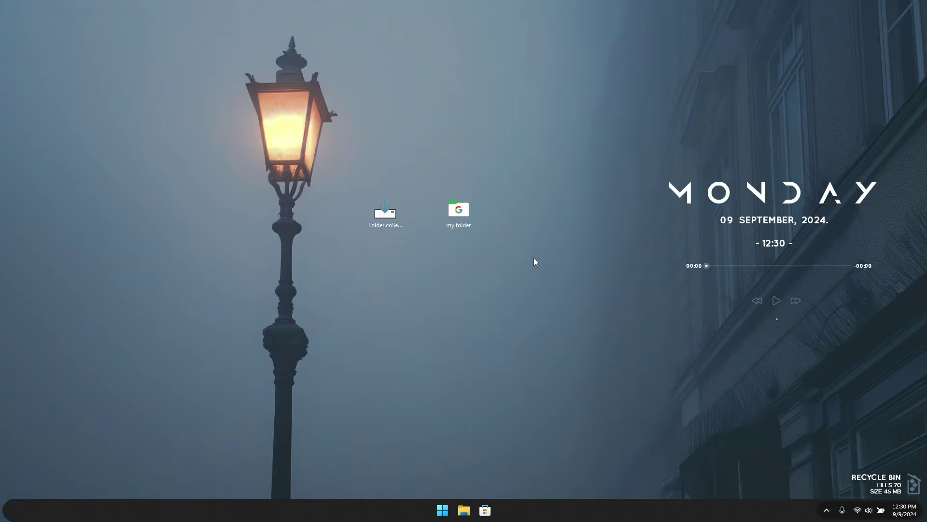
pyautogui.click(391, 215)
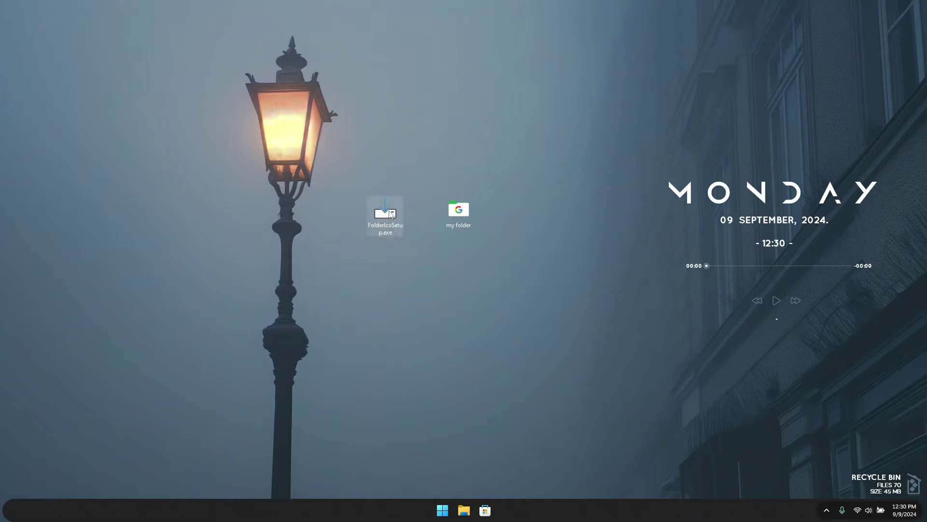
pyautogui.press('Delete')
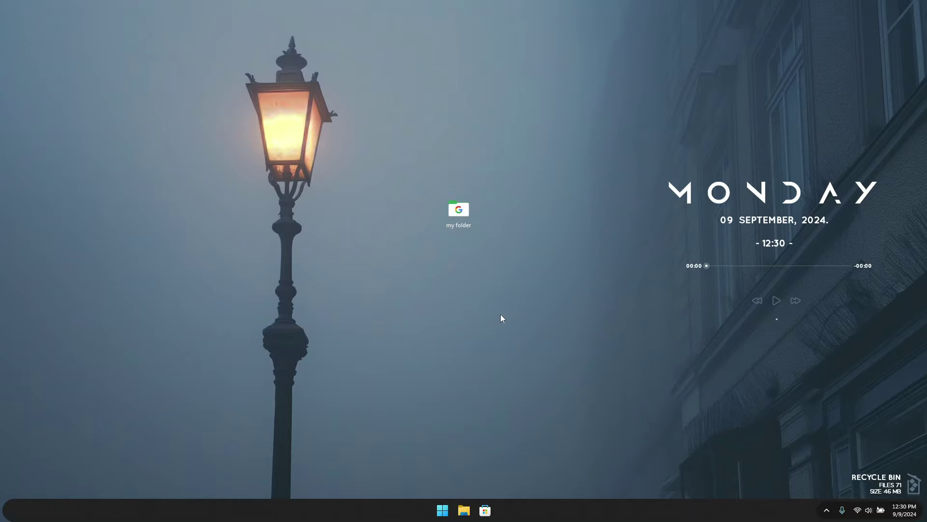
# Set the Rainmeter folder in Documents to the Pink folder icon, then close the window
pyautogui.doubleClick(459, 211)
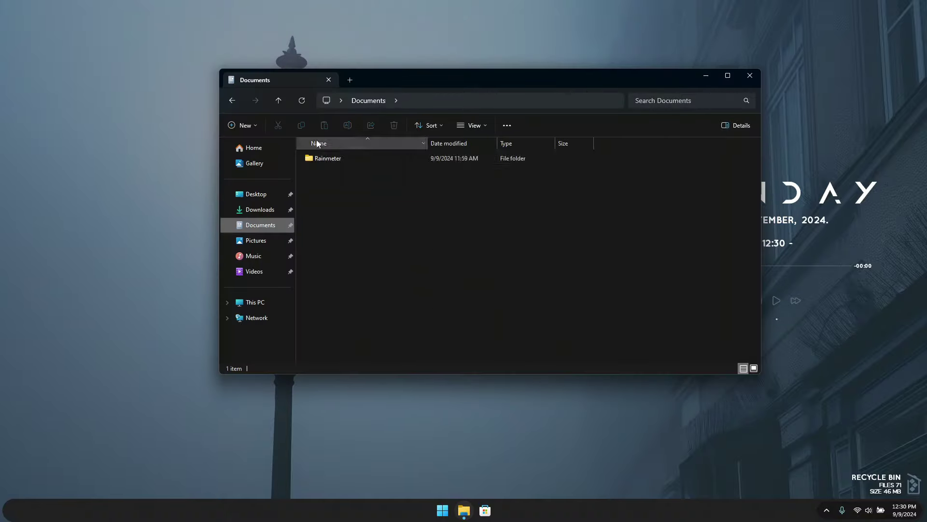
pyautogui.click(338, 160)
pyautogui.rightClick(338, 160)
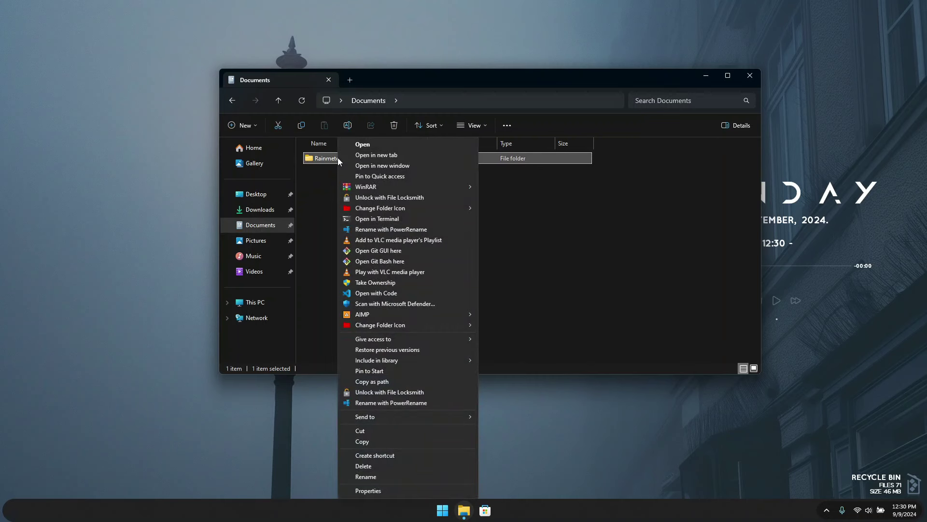
pyautogui.moveTo(409, 211)
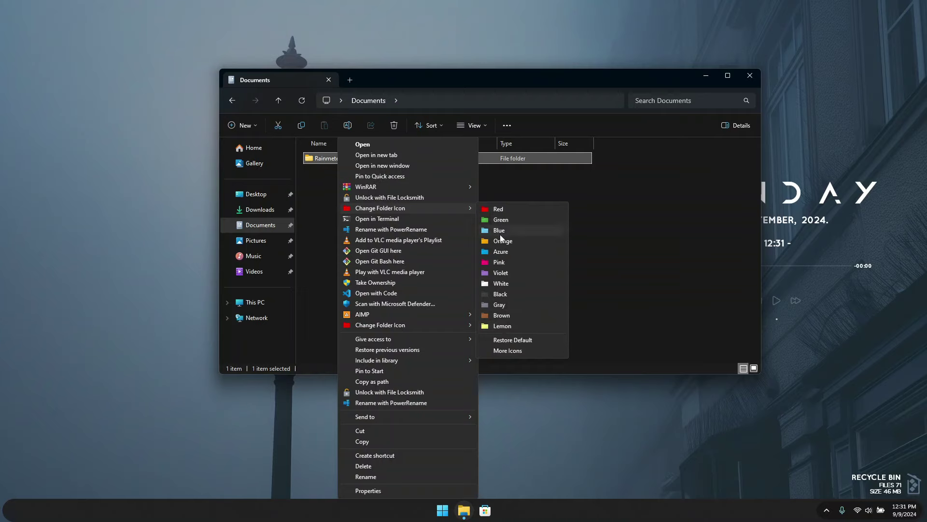
pyautogui.click(501, 261)
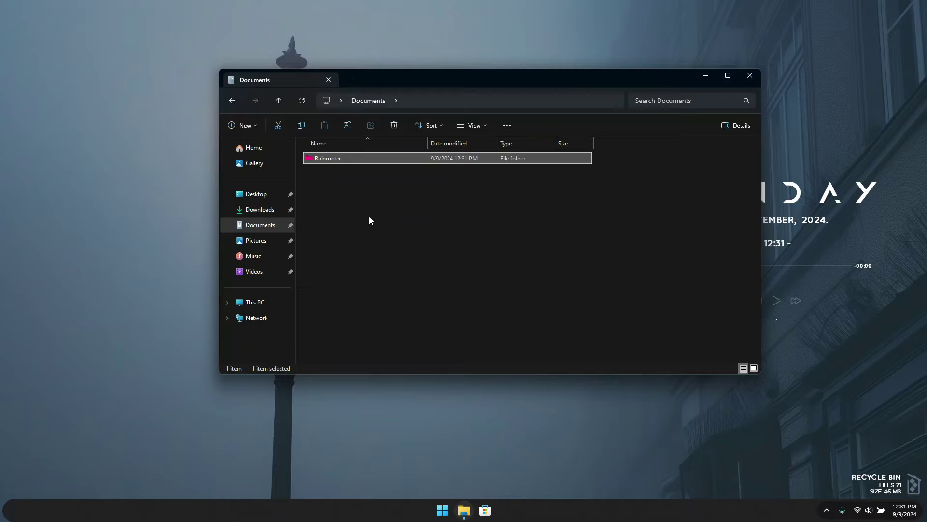
pyautogui.scroll(5, 368, 216)
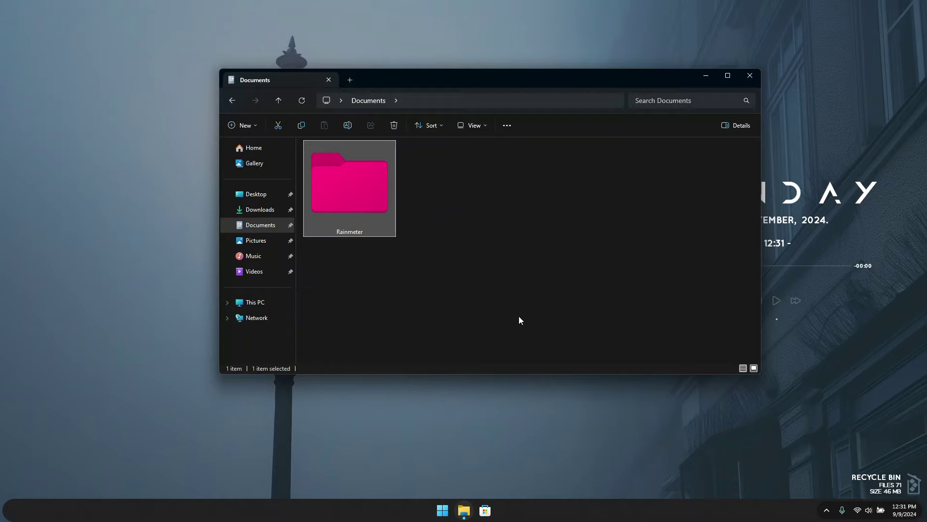
pyautogui.press('super+d')
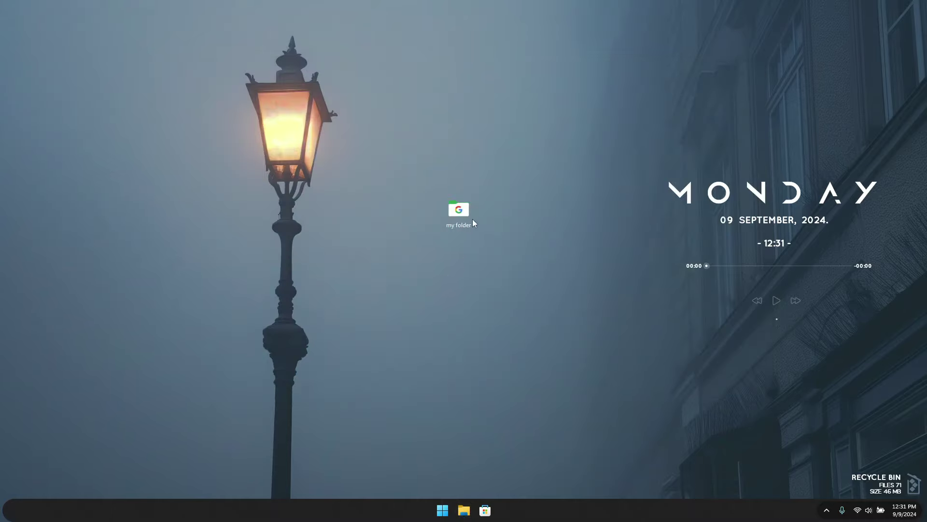
# Launch FolderIco from All apps and move its window up and to the left
pyautogui.click(443, 509)
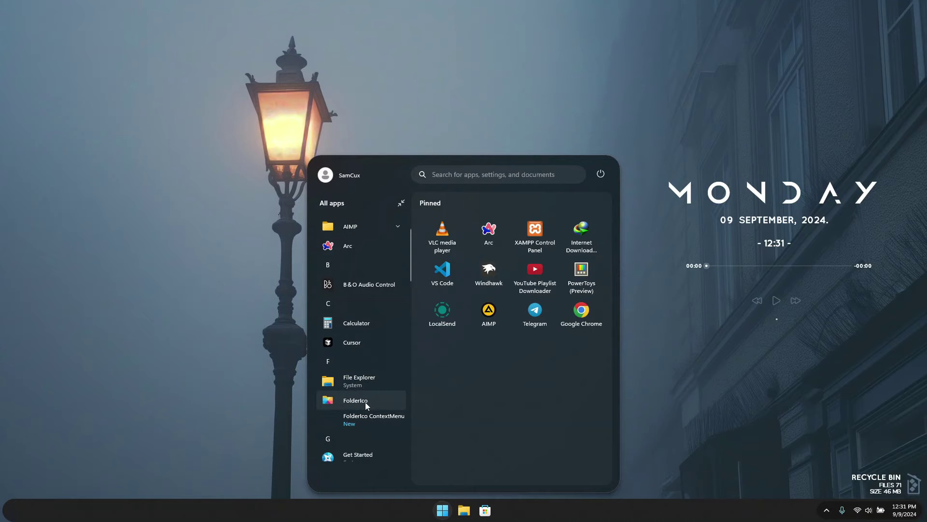
pyautogui.click(365, 402)
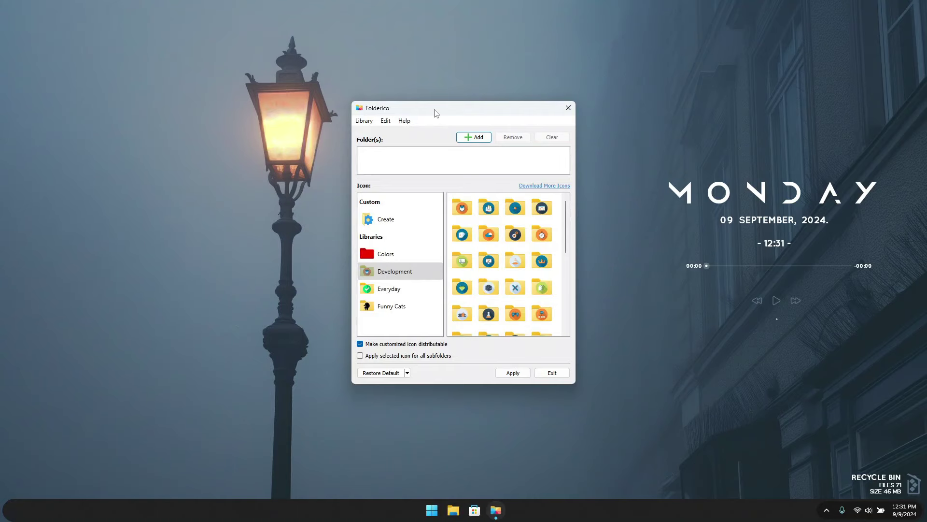
pyautogui.moveTo(436, 113); pyautogui.dragTo(425, 96)
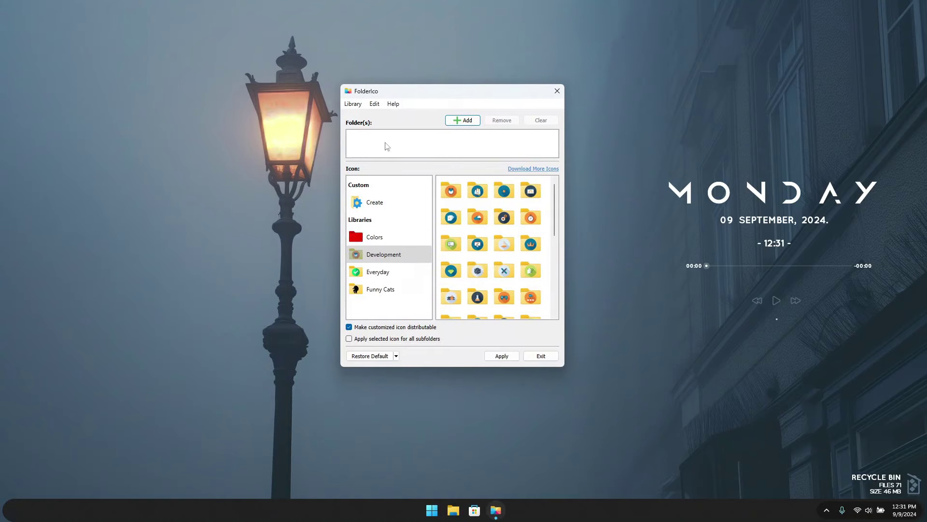
# Add the Documents\Rainmeter folder to FolderIco's Folder(s) list
pyautogui.click(467, 118)
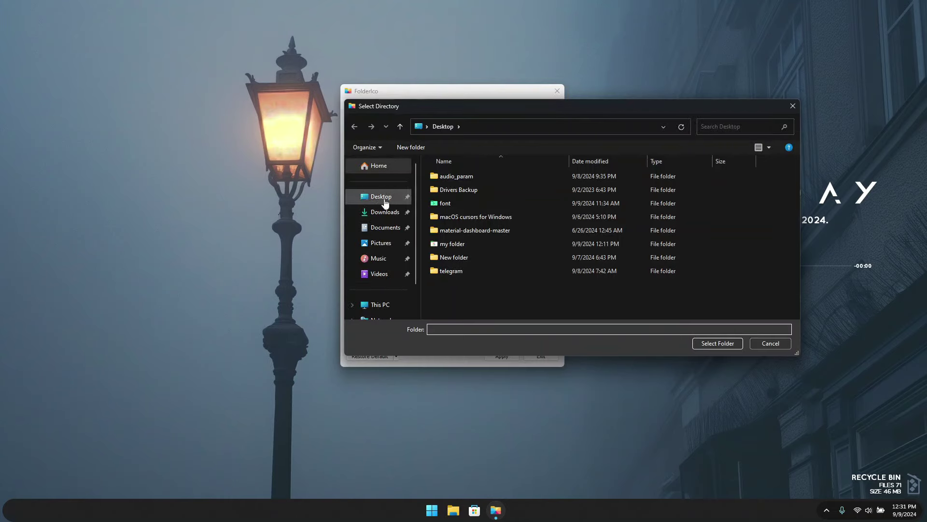
pyautogui.click(383, 227)
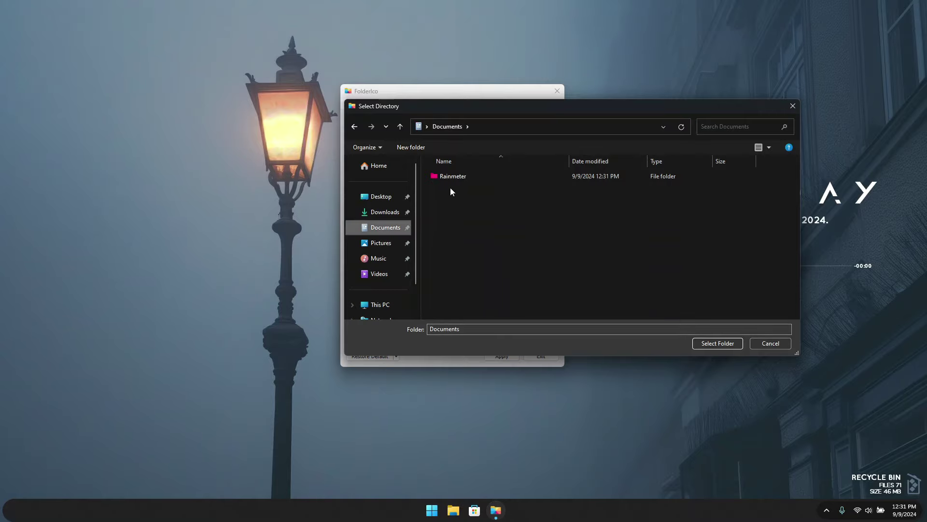
pyautogui.click(468, 178)
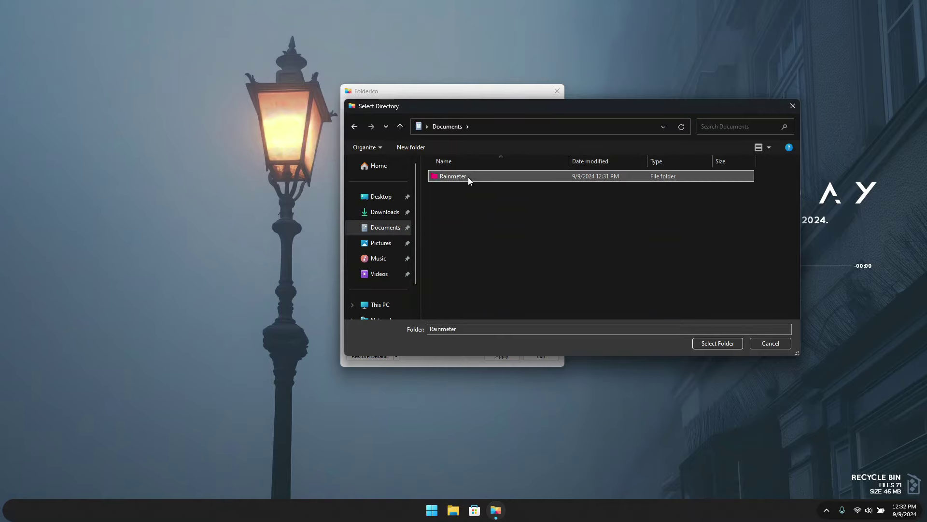
pyautogui.click(716, 343)
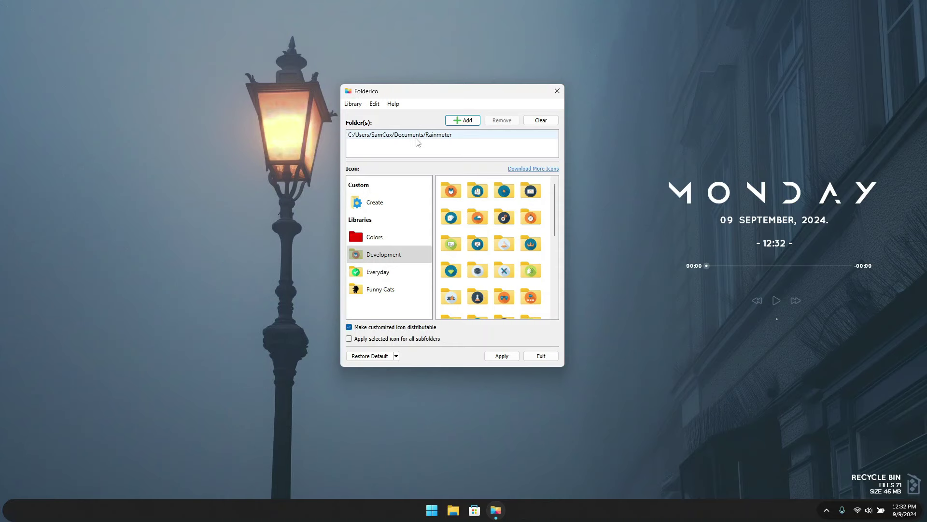
# Browse the Colors, Development, Everyday and Funny Cats libraries, ending on Colors
pyautogui.click(394, 235)
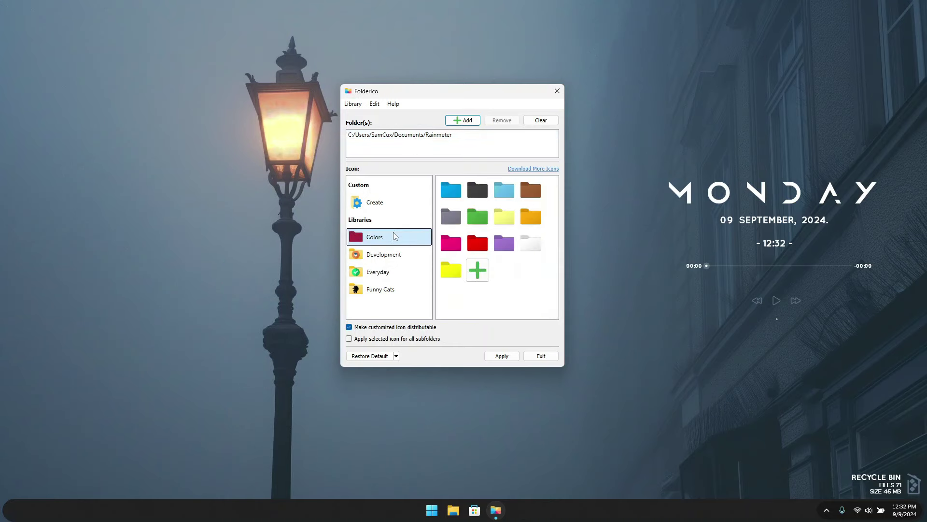
pyautogui.click(386, 255)
pyautogui.click(387, 273)
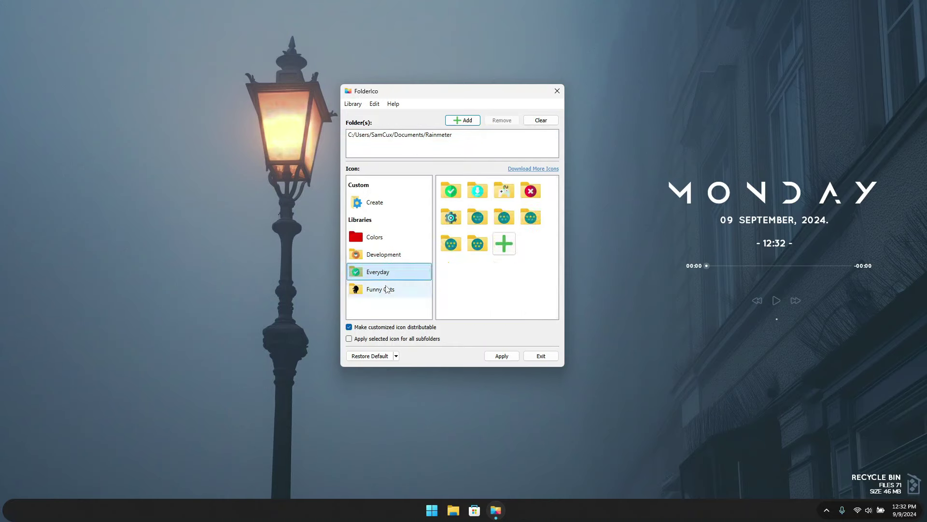
pyautogui.click(386, 289)
pyautogui.click(386, 237)
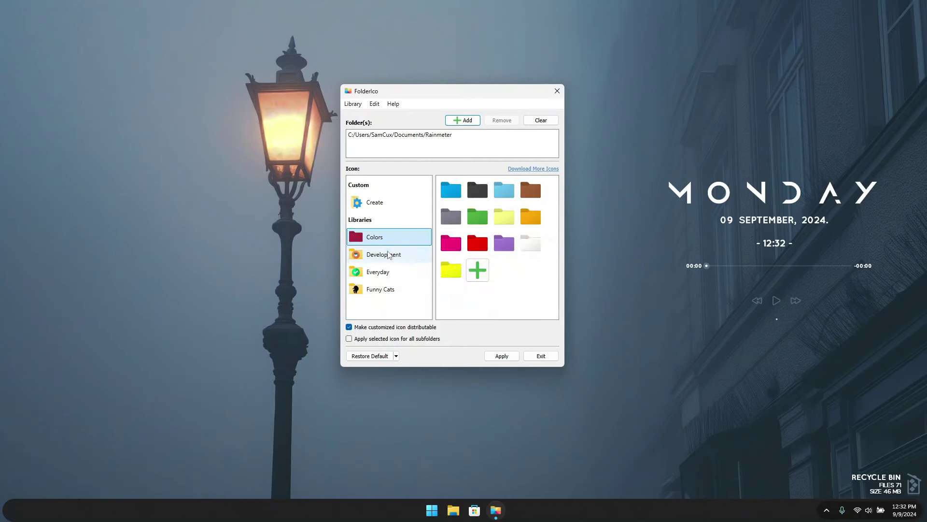
pyautogui.click(388, 255)
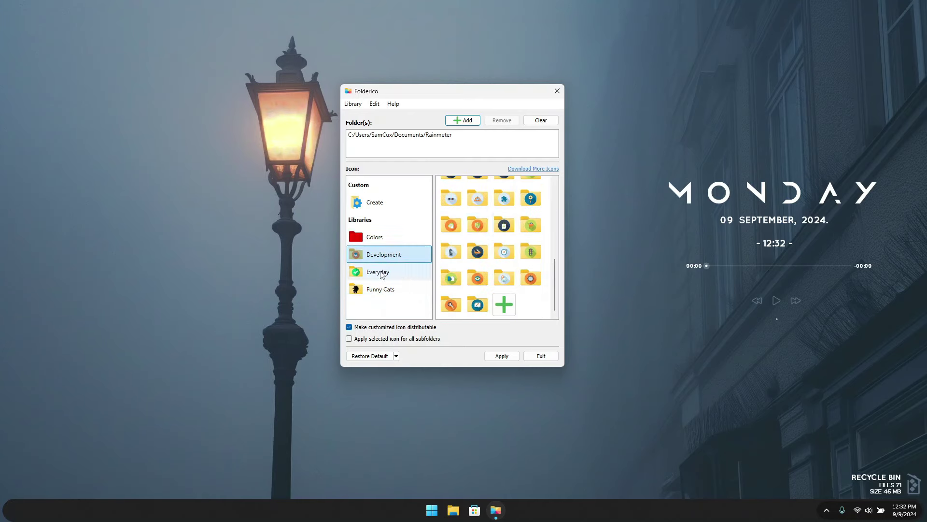
pyautogui.click(382, 274)
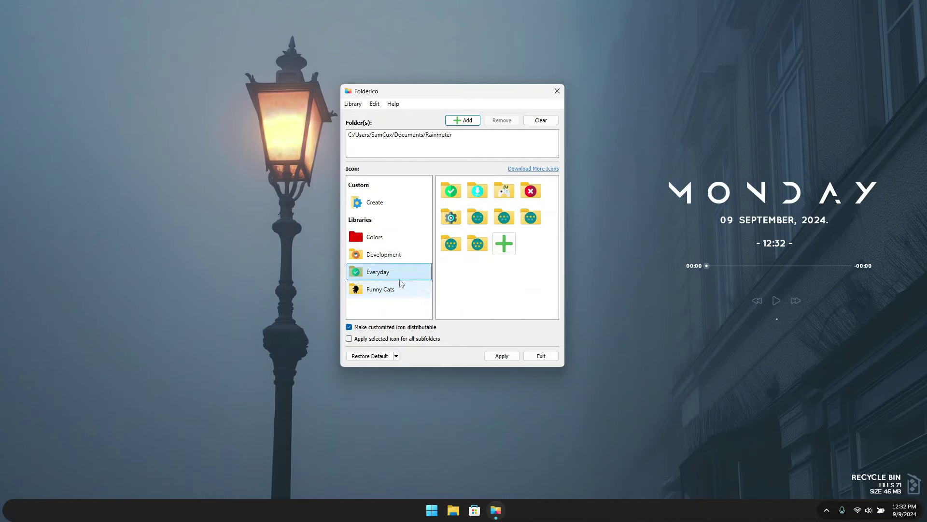
pyautogui.click(389, 290)
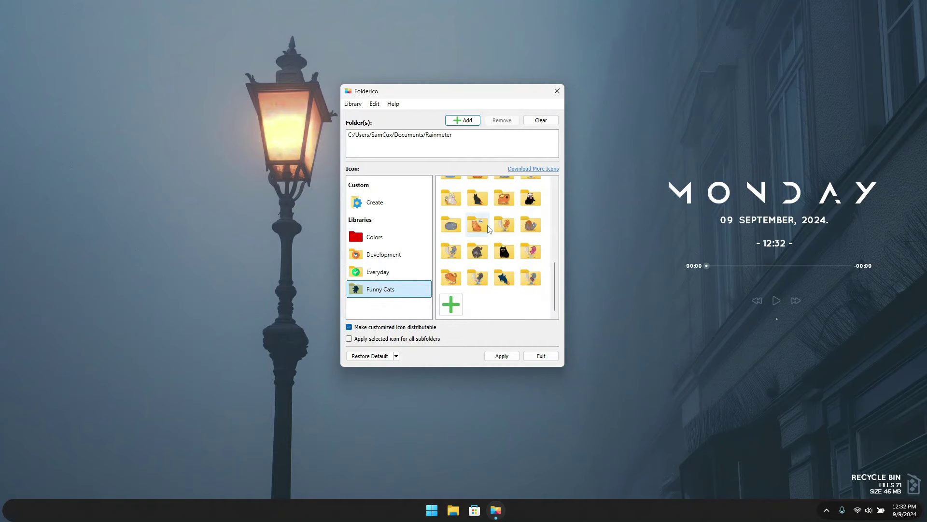
pyautogui.scroll(5, 475, 260)
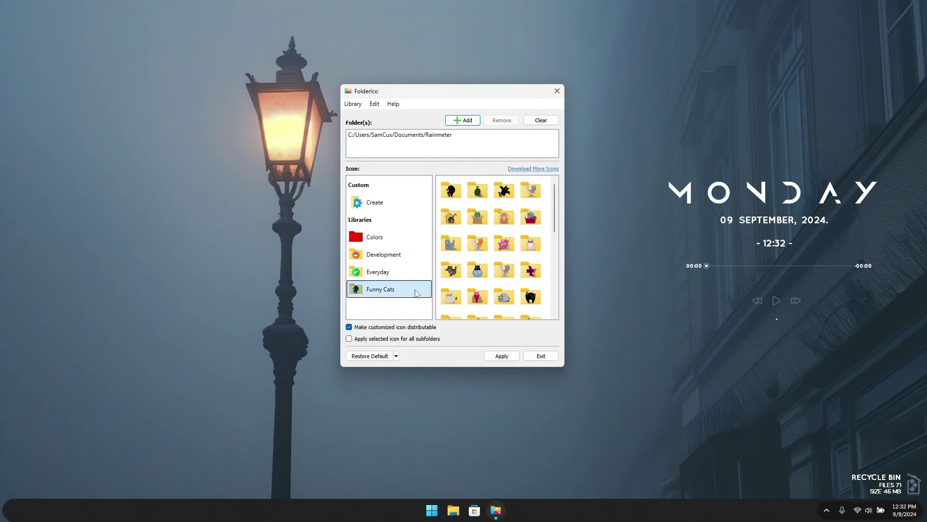
pyautogui.click(392, 236)
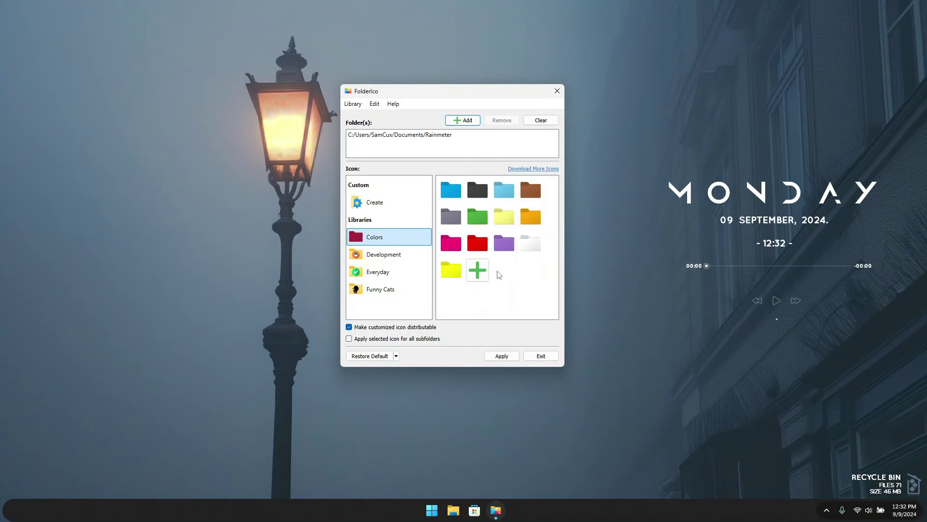
# From the Colors library's green +, browse to C:\ICO and select its .ico files
pyautogui.click(477, 270)
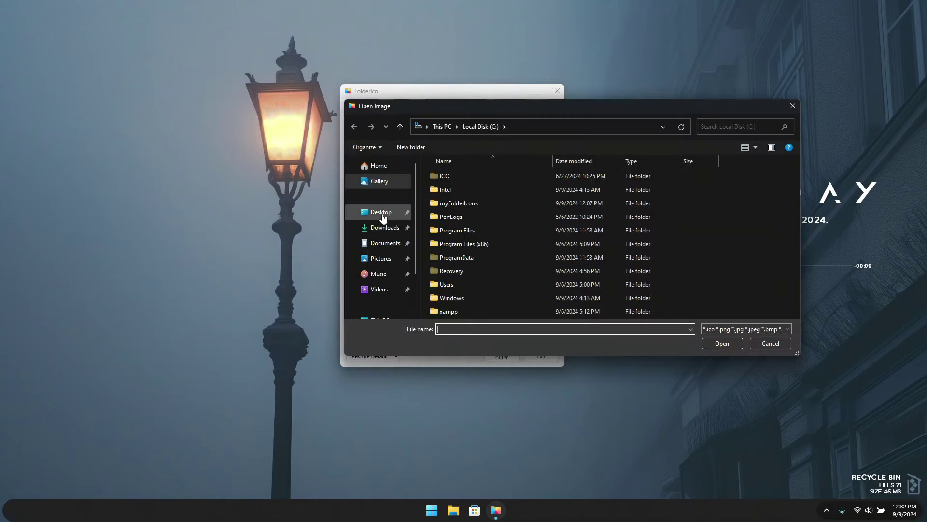
pyautogui.scroll(-2, 383, 217)
pyautogui.click(372, 255)
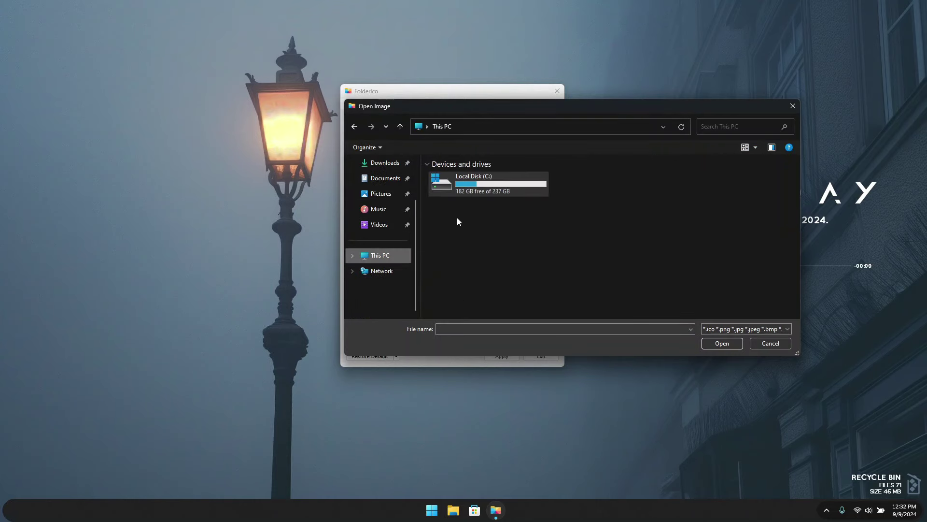
pyautogui.doubleClick(464, 193)
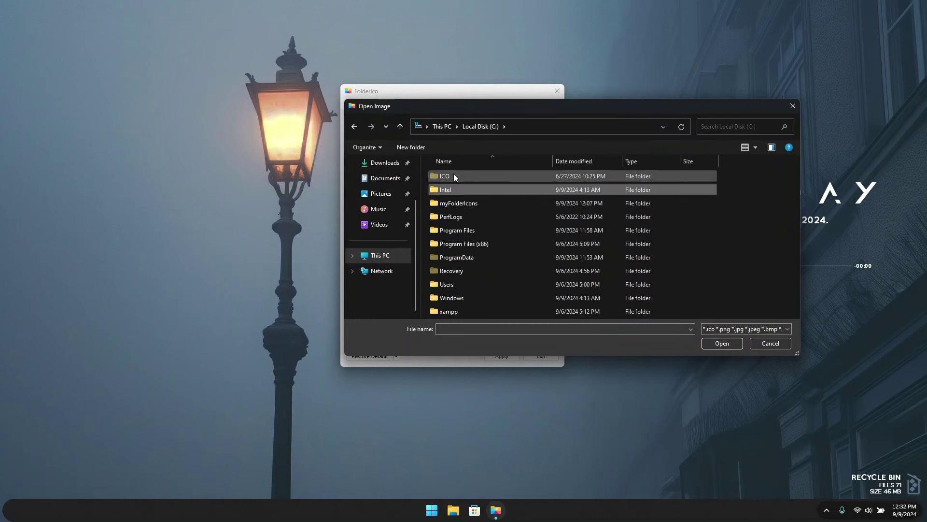
pyautogui.click(453, 175)
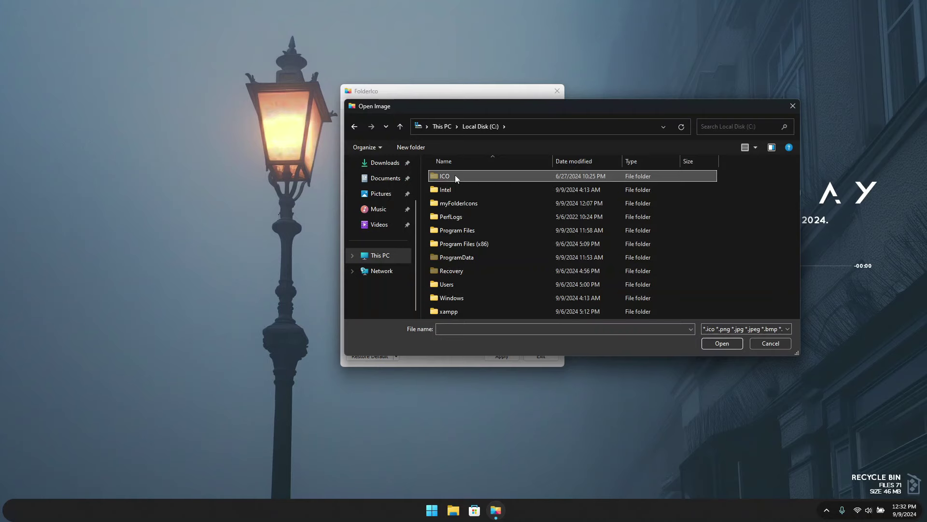
pyautogui.doubleClick(454, 175)
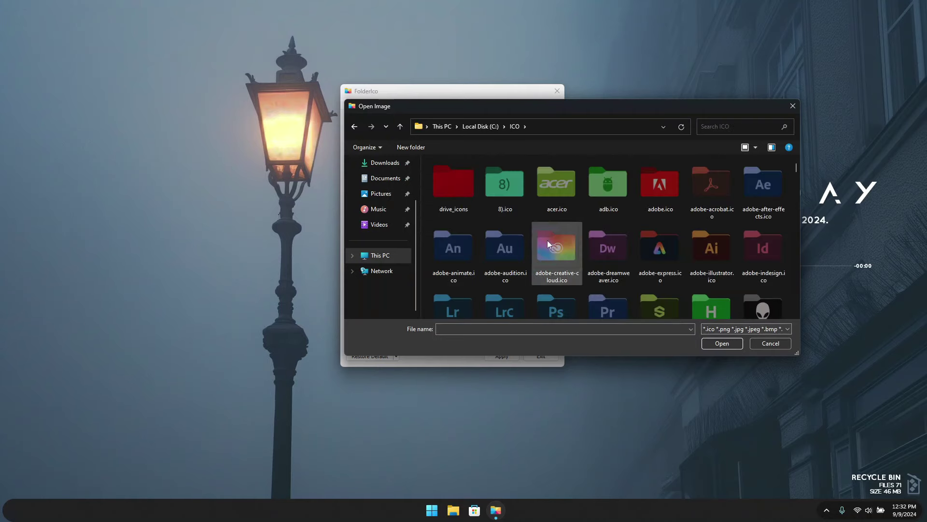
pyautogui.hotkey('ctrl', 'a')
pyautogui.scroll(-3, 610, 247)
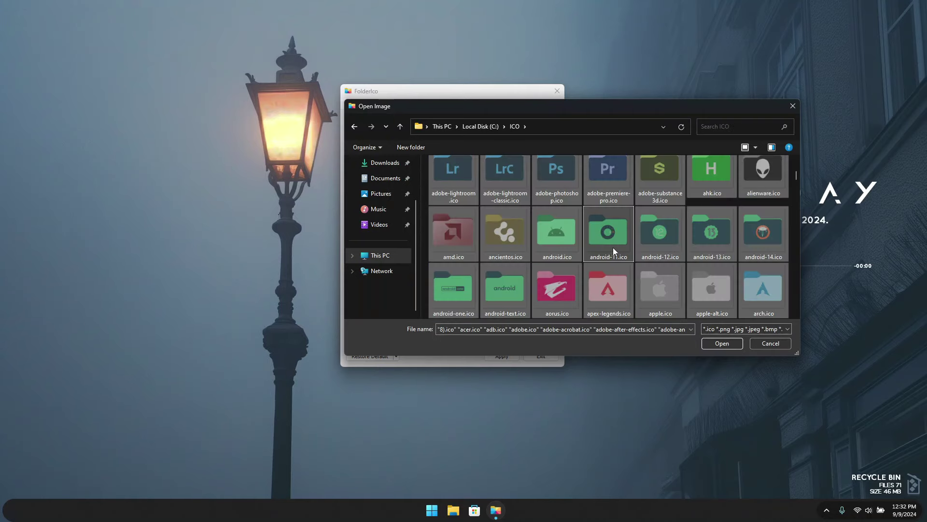
pyautogui.click(777, 203)
pyautogui.moveTo(778, 202); pyautogui.dragTo(817, 455)
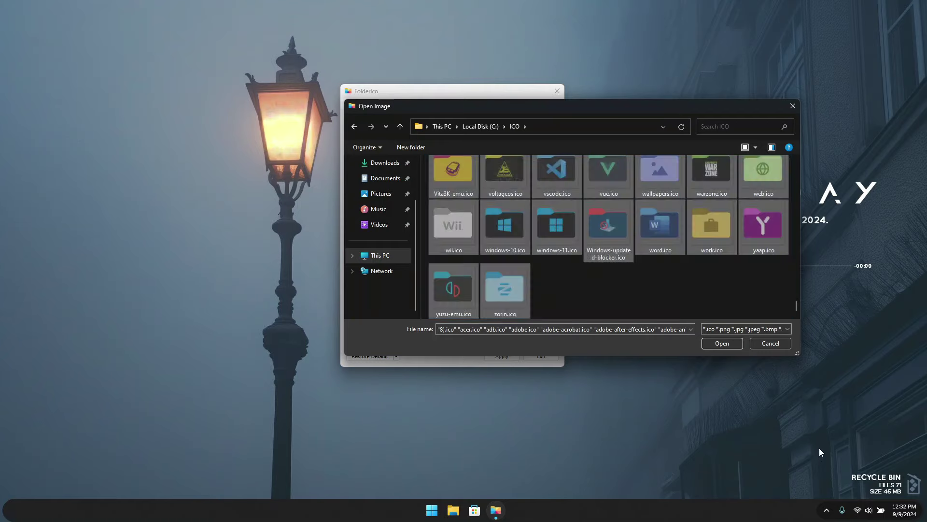
# Import the ICO icons, then apply a custom auto-cad.ico icon to the Rainmeter folder
pyautogui.click(721, 343)
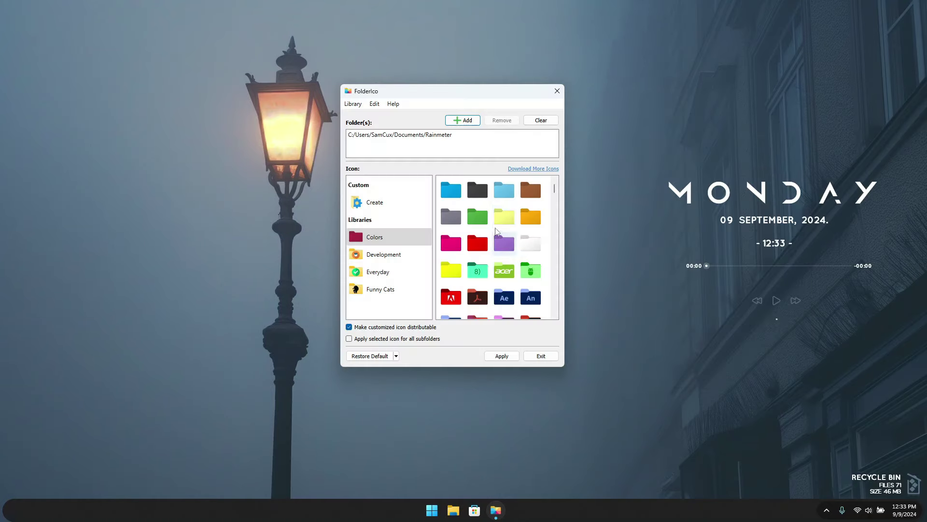
pyautogui.scroll(-10, 488, 228)
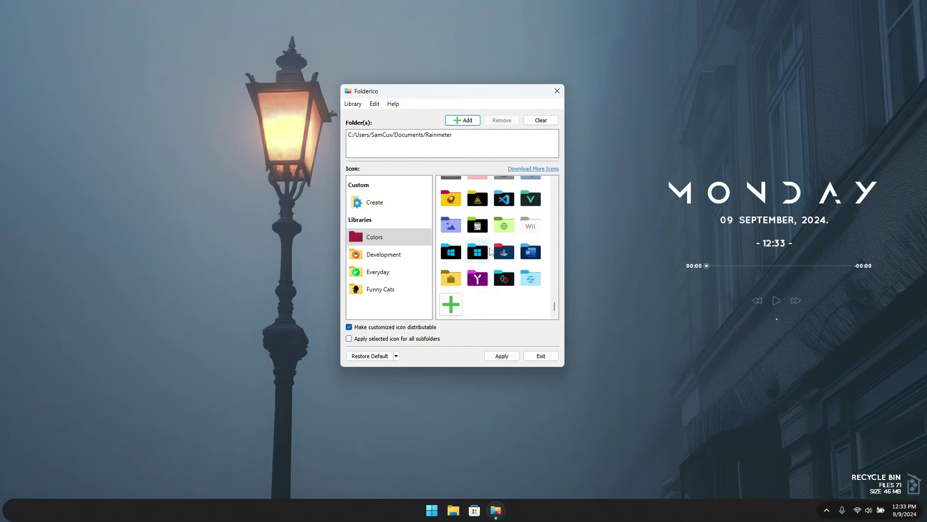
pyautogui.click(381, 207)
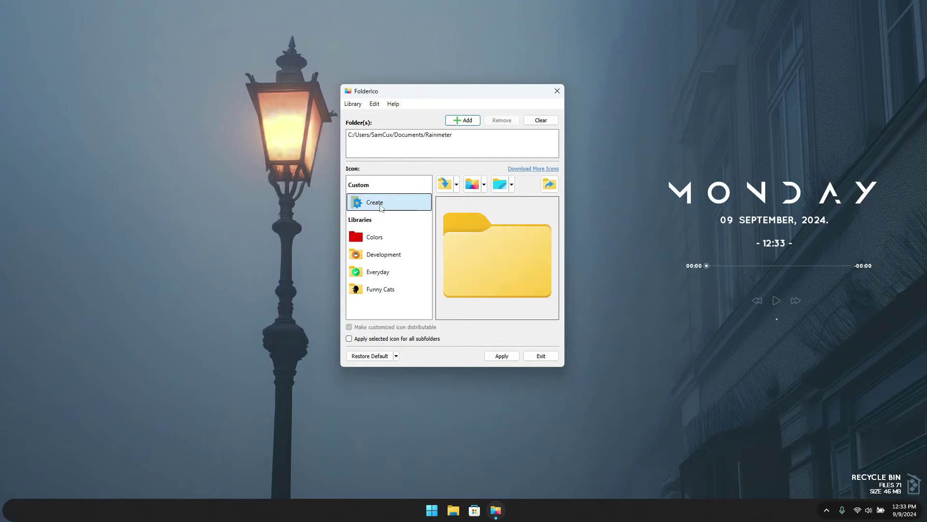
pyautogui.click(444, 184)
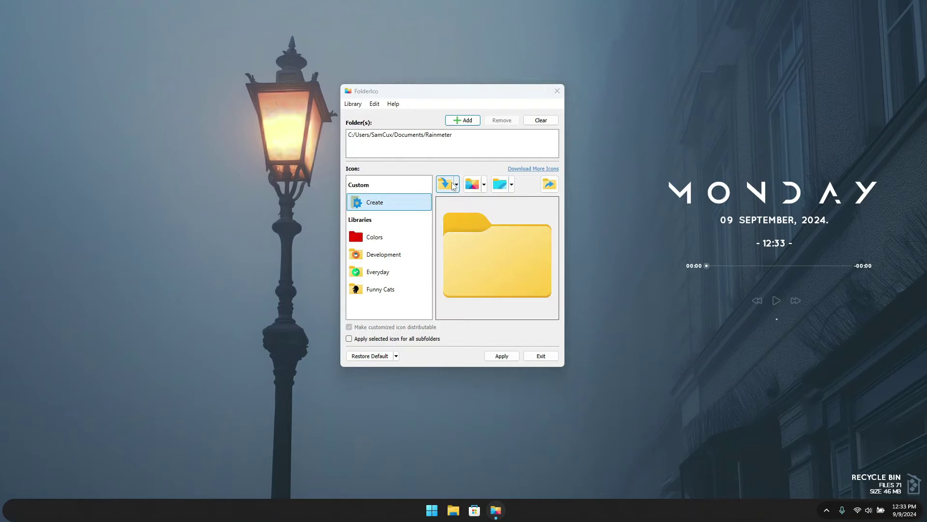
pyautogui.scroll(-3, 608, 246)
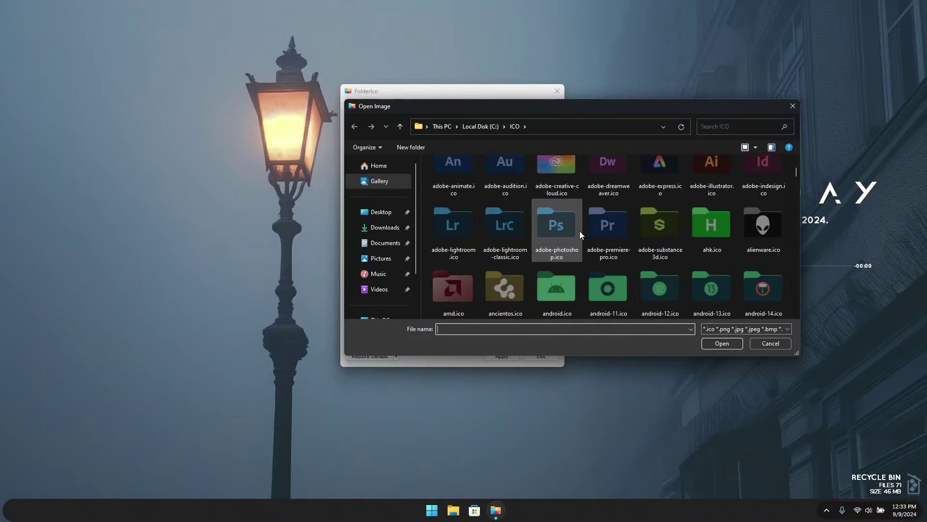
pyautogui.scroll(-2, 547, 260)
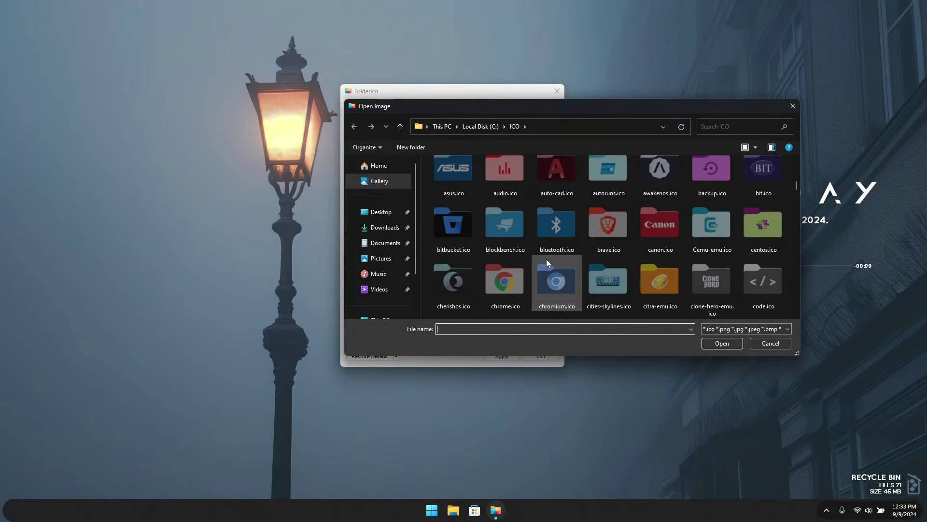
pyautogui.click(543, 179)
pyautogui.doubleClick(554, 184)
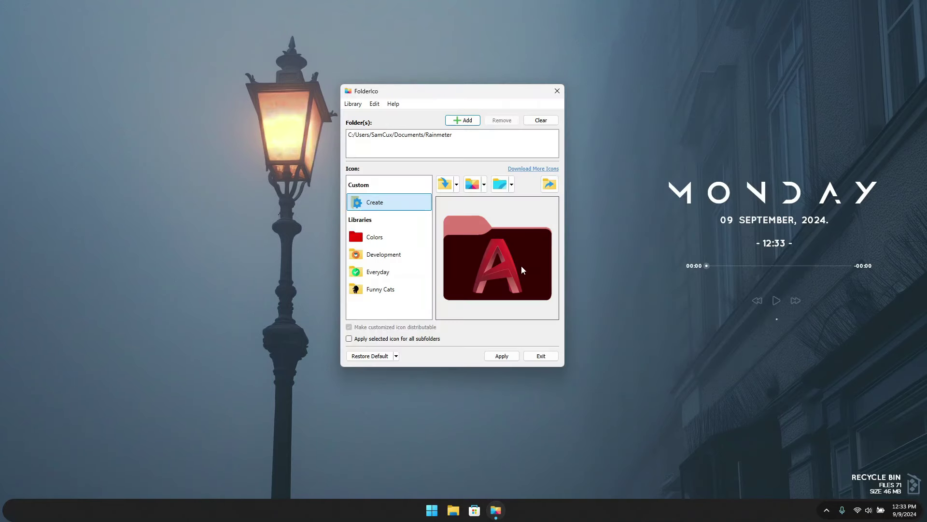
pyautogui.click(510, 357)
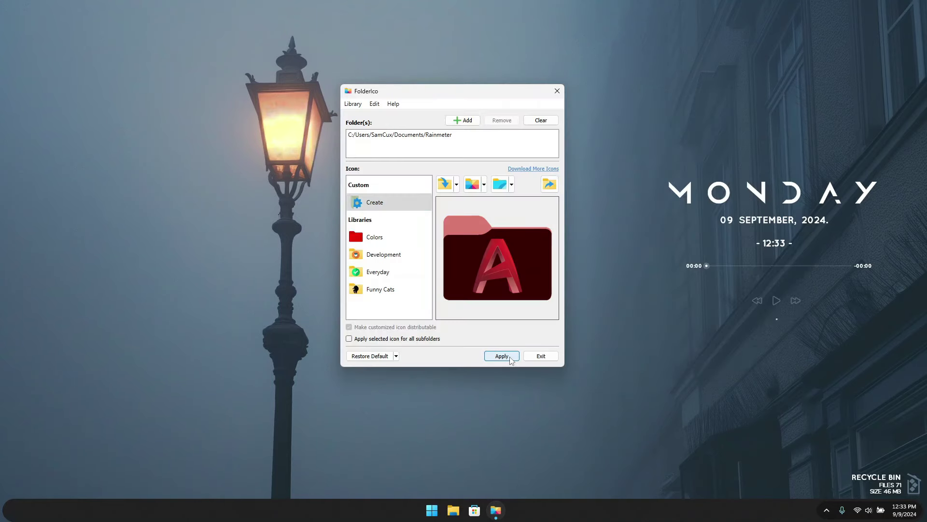
# Check the Rainmeter folder's AutoCAD icon in Documents, then close File Explorer
pyautogui.click(452, 511)
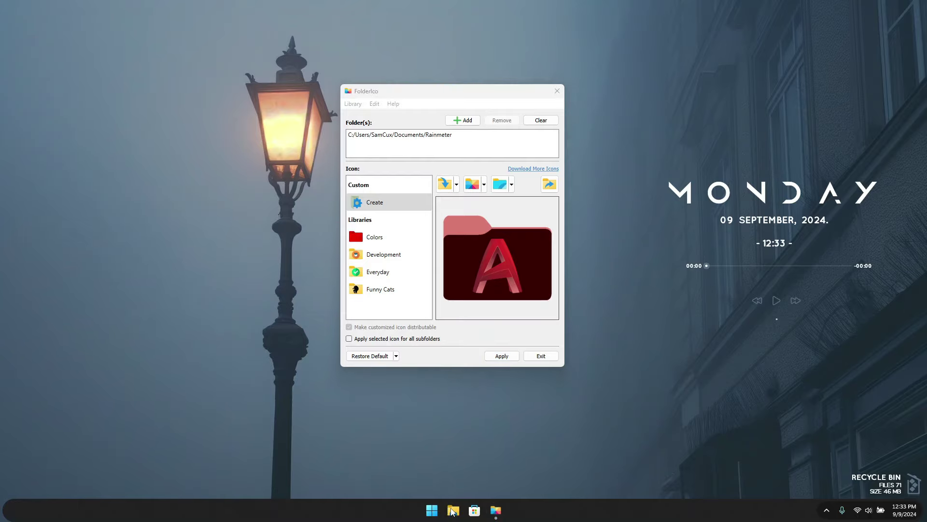
pyautogui.click(271, 212)
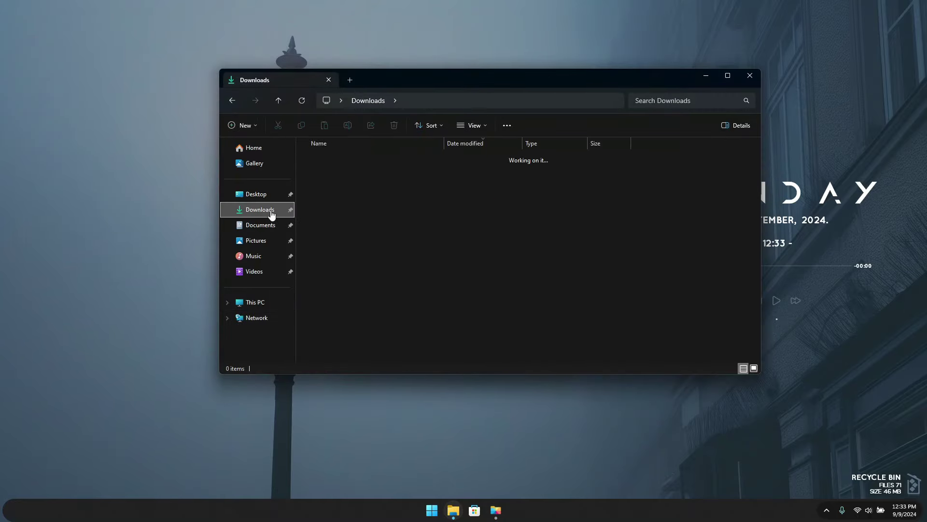
pyautogui.click(263, 225)
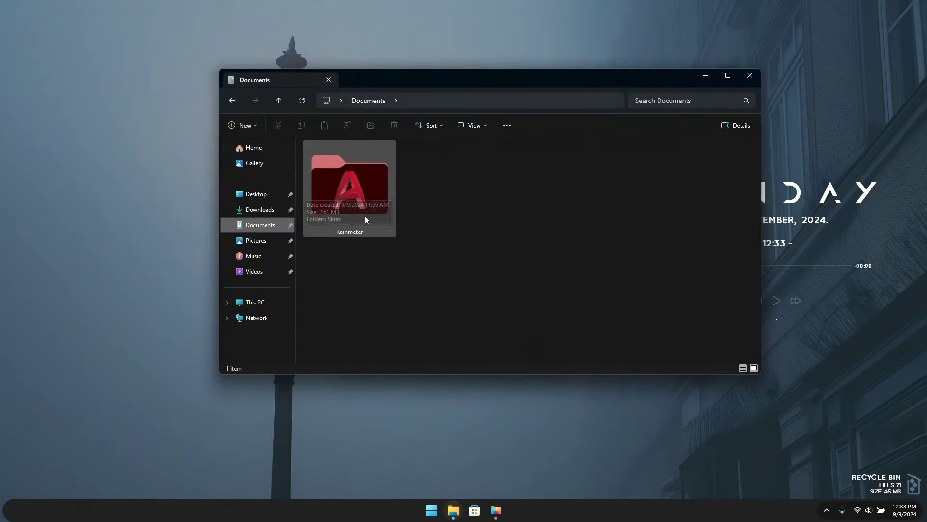
pyautogui.click(749, 75)
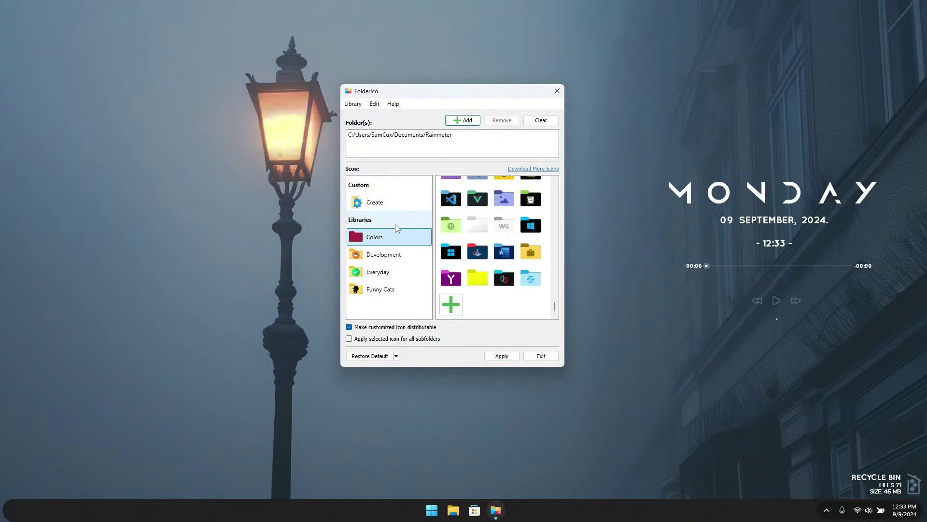
# Apply the green library folder icon from Colors to Rainmeter and verify it in Documents
pyautogui.click(458, 305)
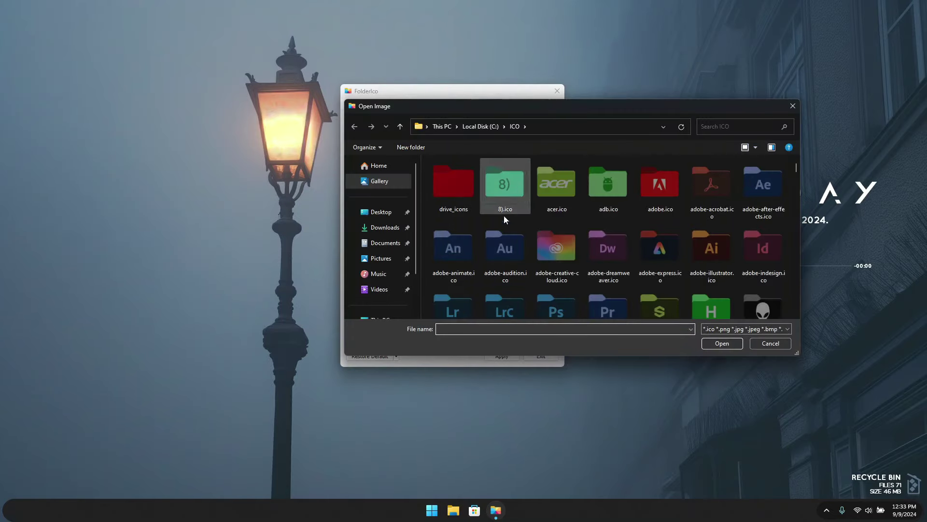
pyautogui.click(768, 344)
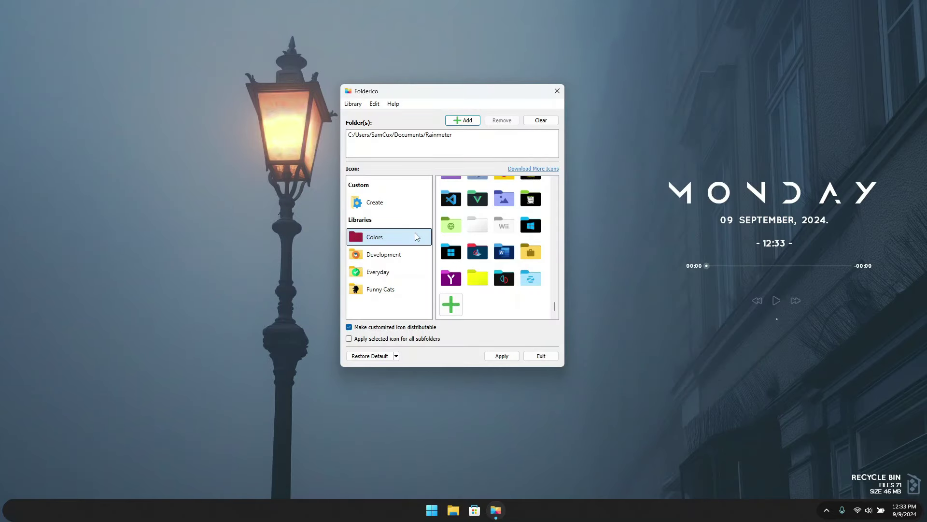
pyautogui.scroll(3, 478, 251)
pyautogui.scroll(4, 506, 260)
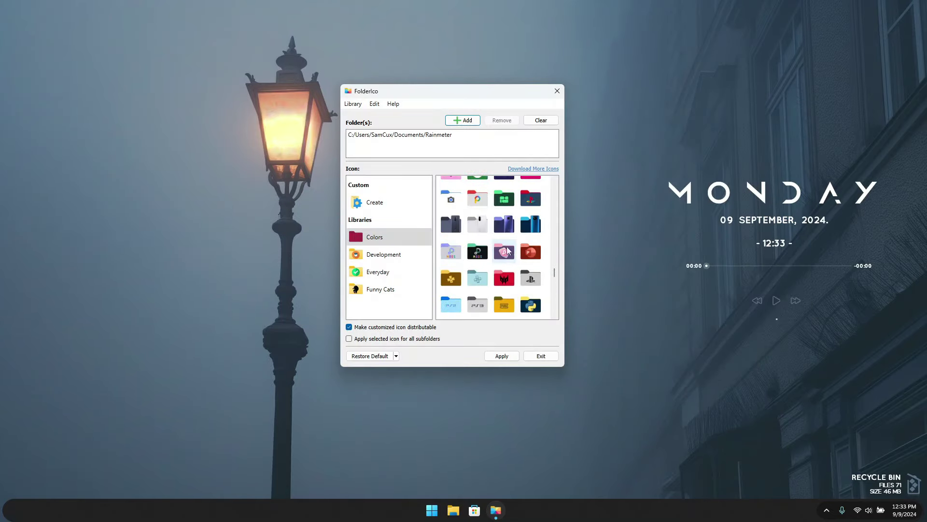
pyautogui.scroll(3, 491, 274)
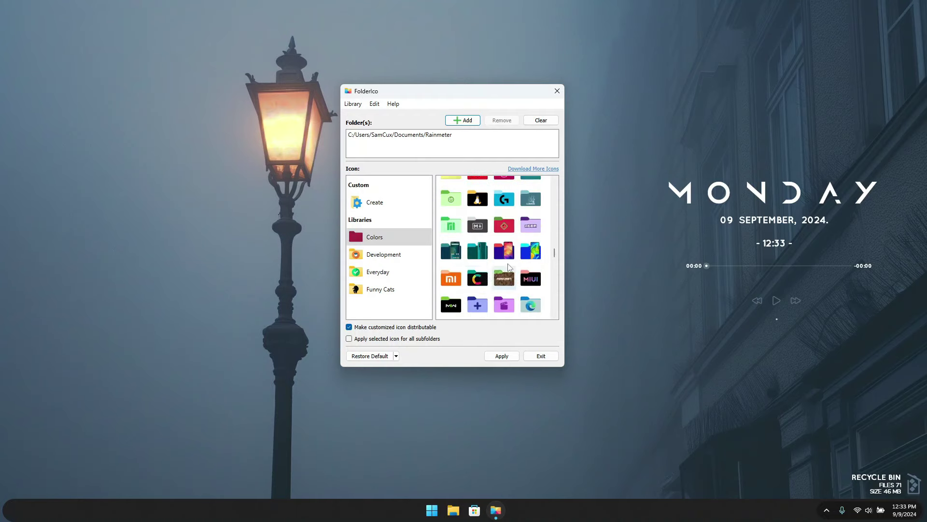
pyautogui.click(449, 229)
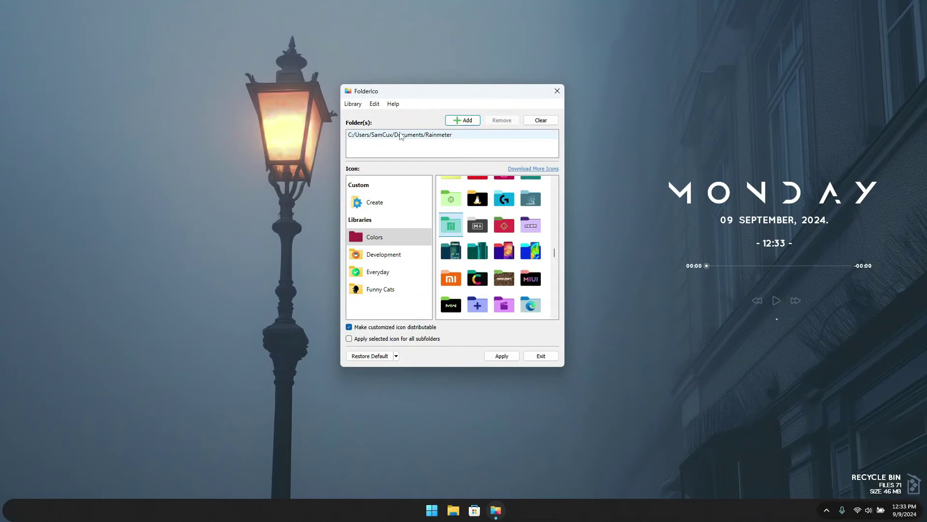
pyautogui.click(501, 356)
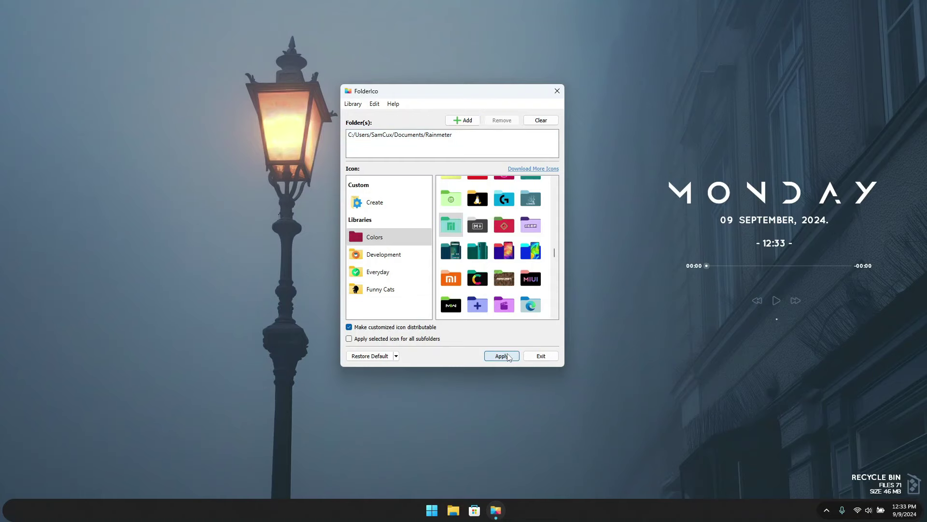
pyautogui.click(453, 511)
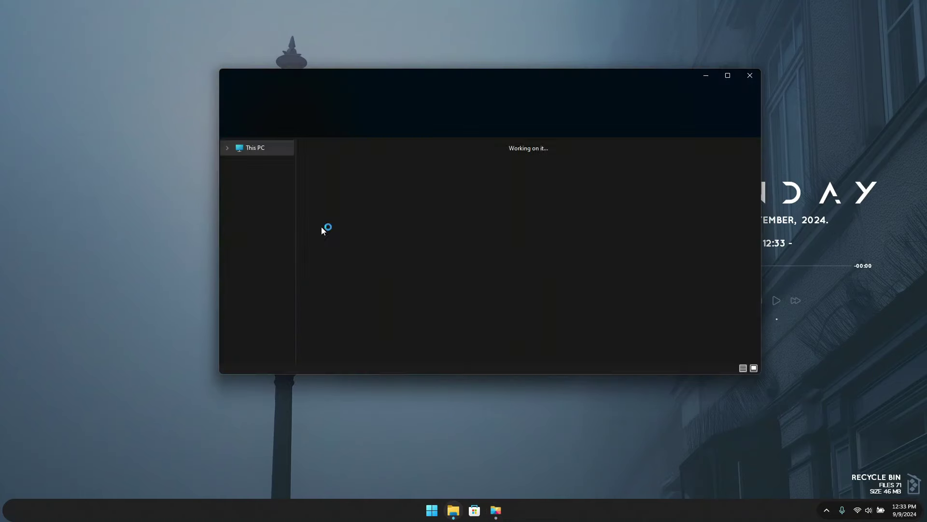
pyautogui.click(261, 225)
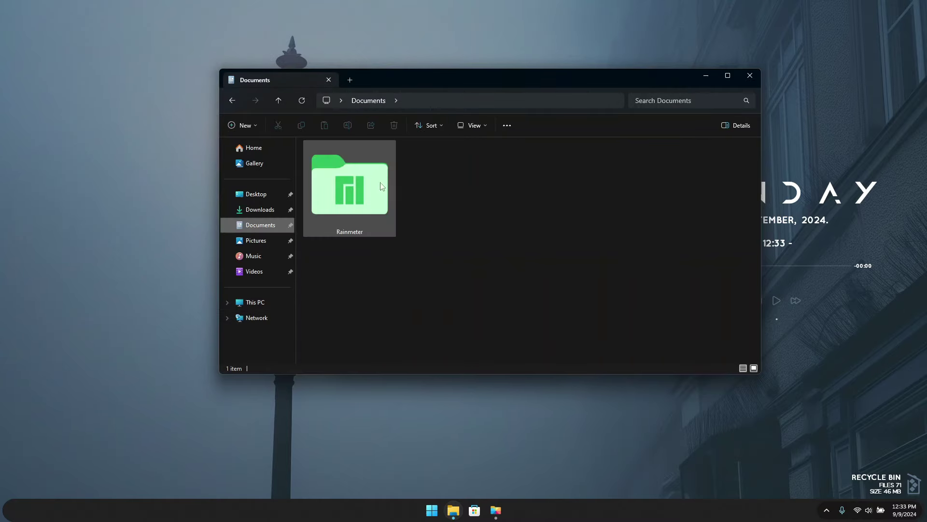
# Close the File Explorer window and the FolderIco app
pyautogui.click(750, 76)
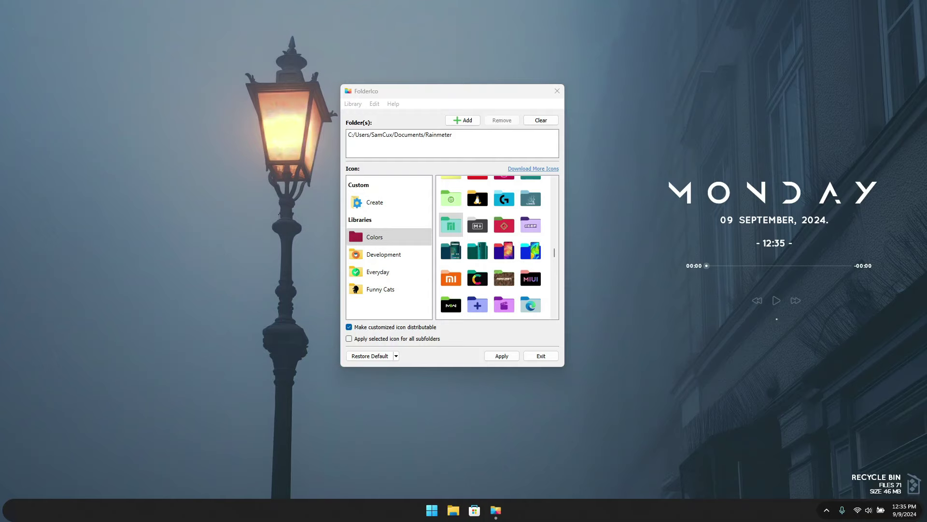
pyautogui.hotkey('alt', 'F4')
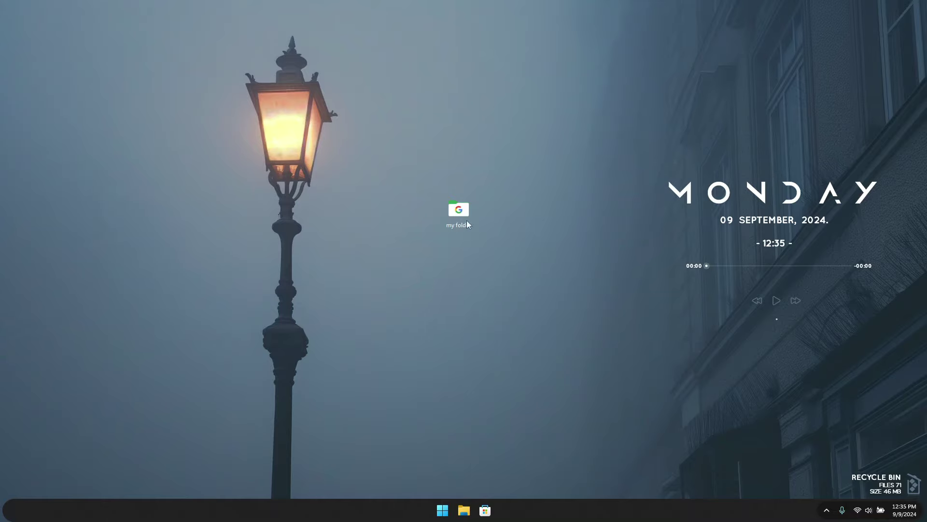
# Reset my folder's icon to default via Properties > Customize > Change Icon, and apply
pyautogui.rightClick(459, 210)
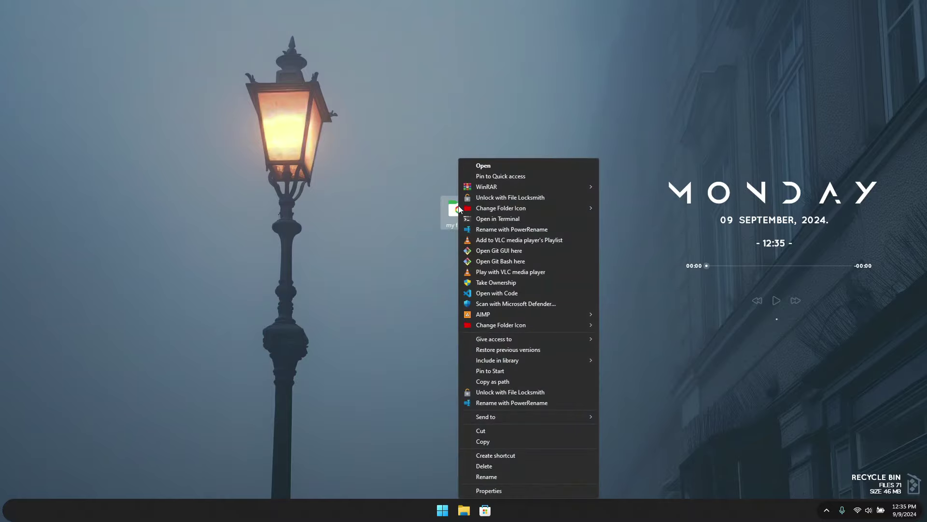
pyautogui.click(527, 488)
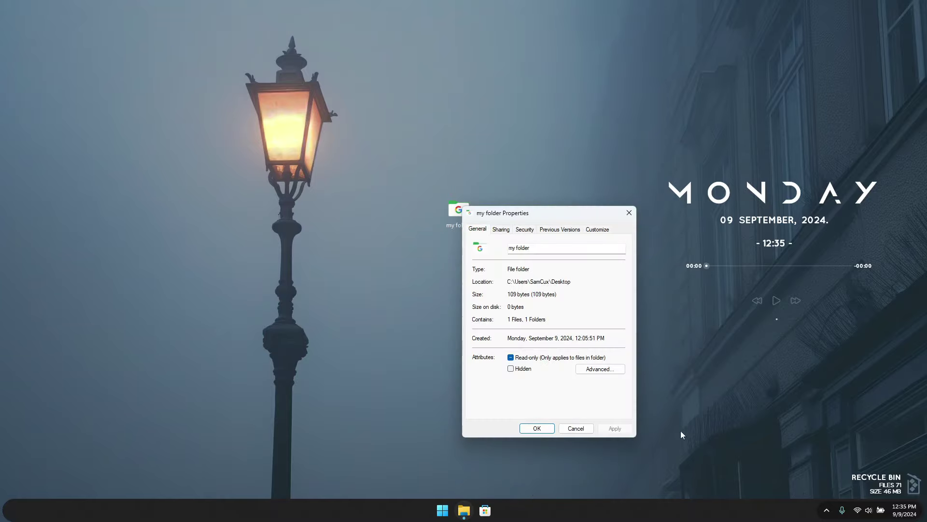
pyautogui.click(598, 230)
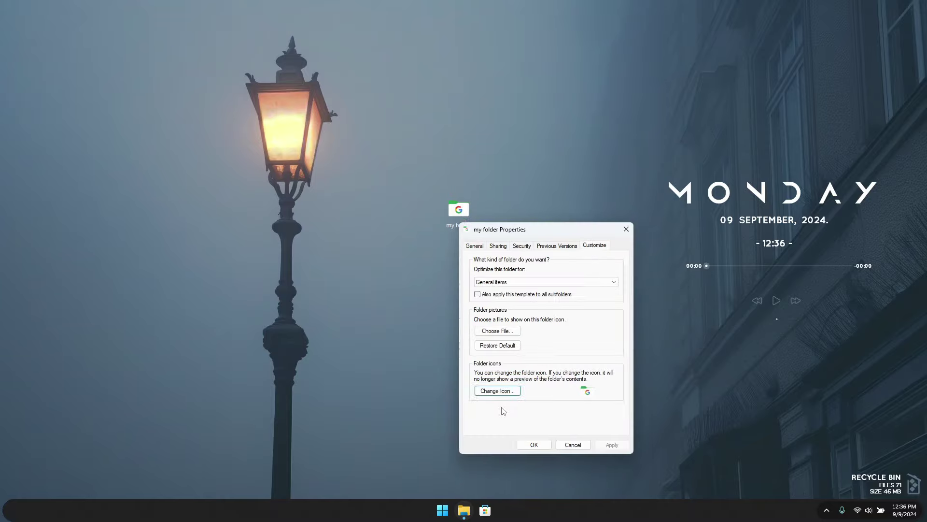
pyautogui.click(507, 390)
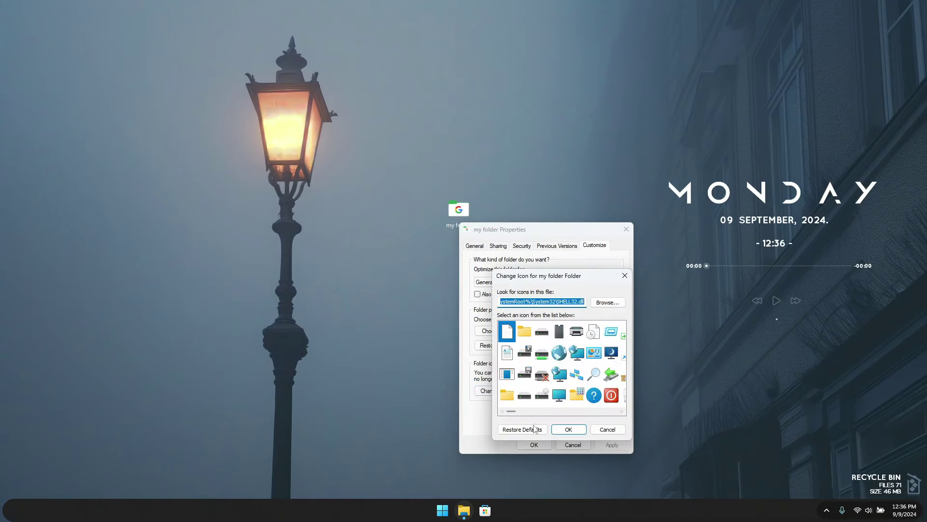
pyautogui.click(520, 429)
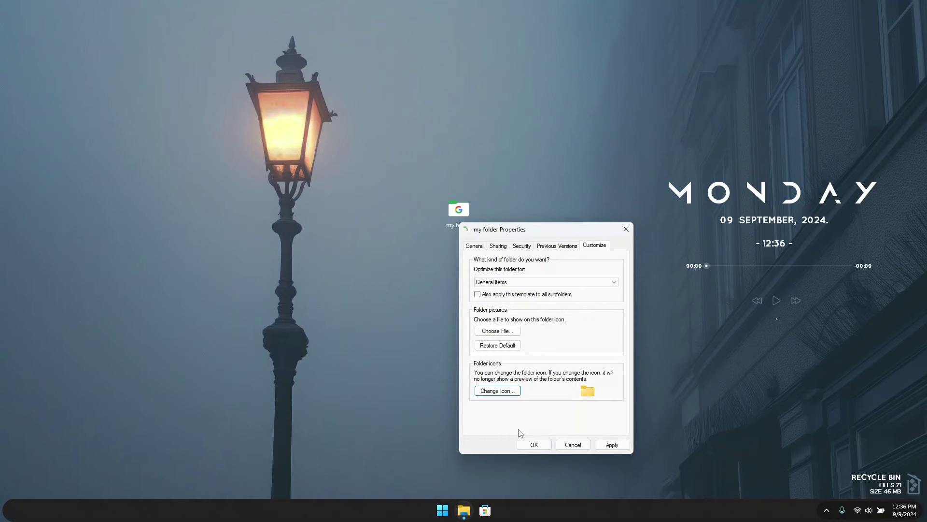
pyautogui.click(611, 444)
pyautogui.click(537, 445)
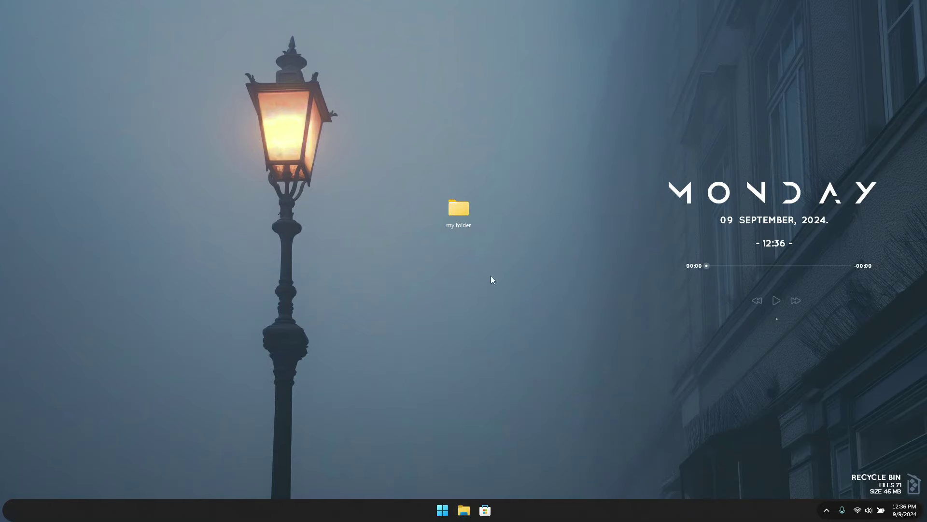
# Relaunch FolderIco from the Start menu's All apps list
pyautogui.press('super')
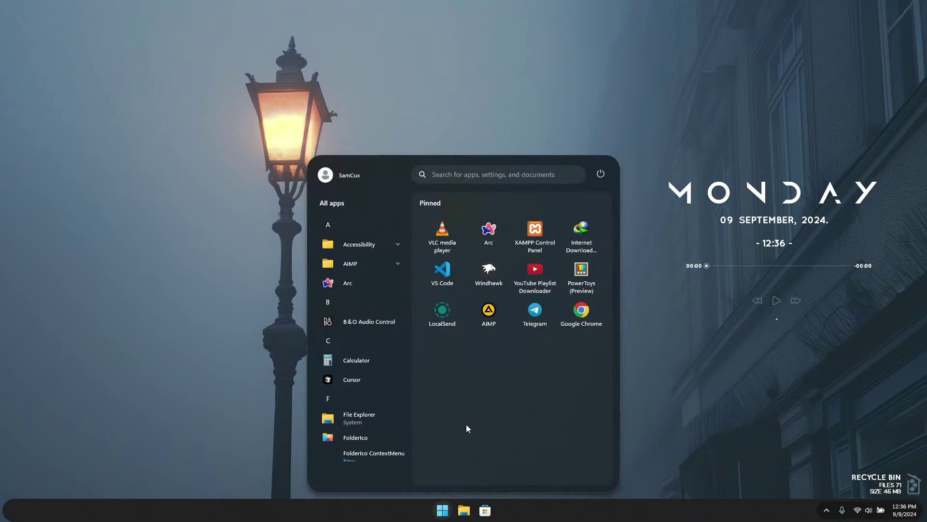
pyautogui.click(361, 446)
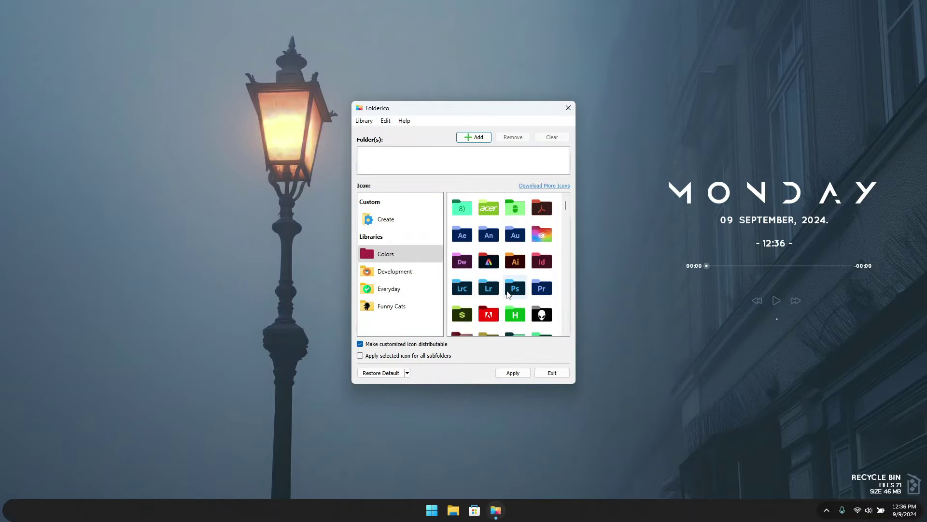